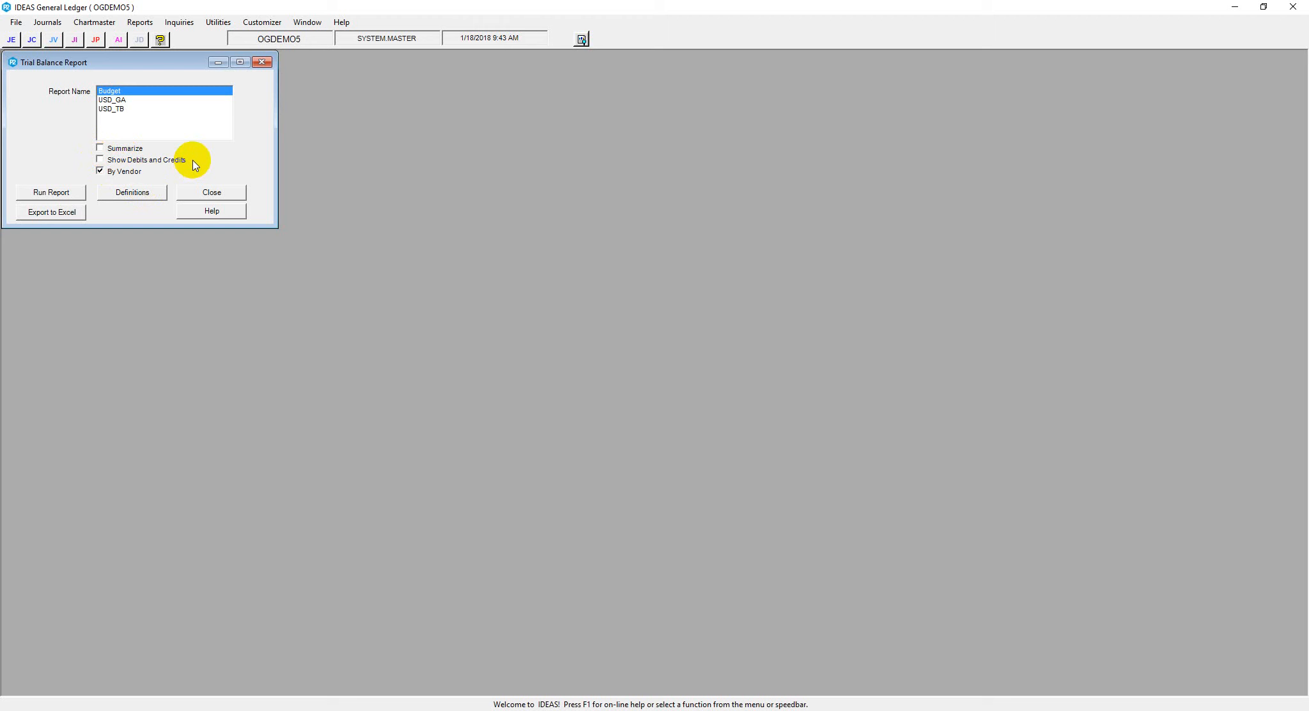
Step: Run the USD_TB trial balance report without the vendor breakdown for the period range 1 to 12
{"action": "left_click", "coordinate": [113, 109]}
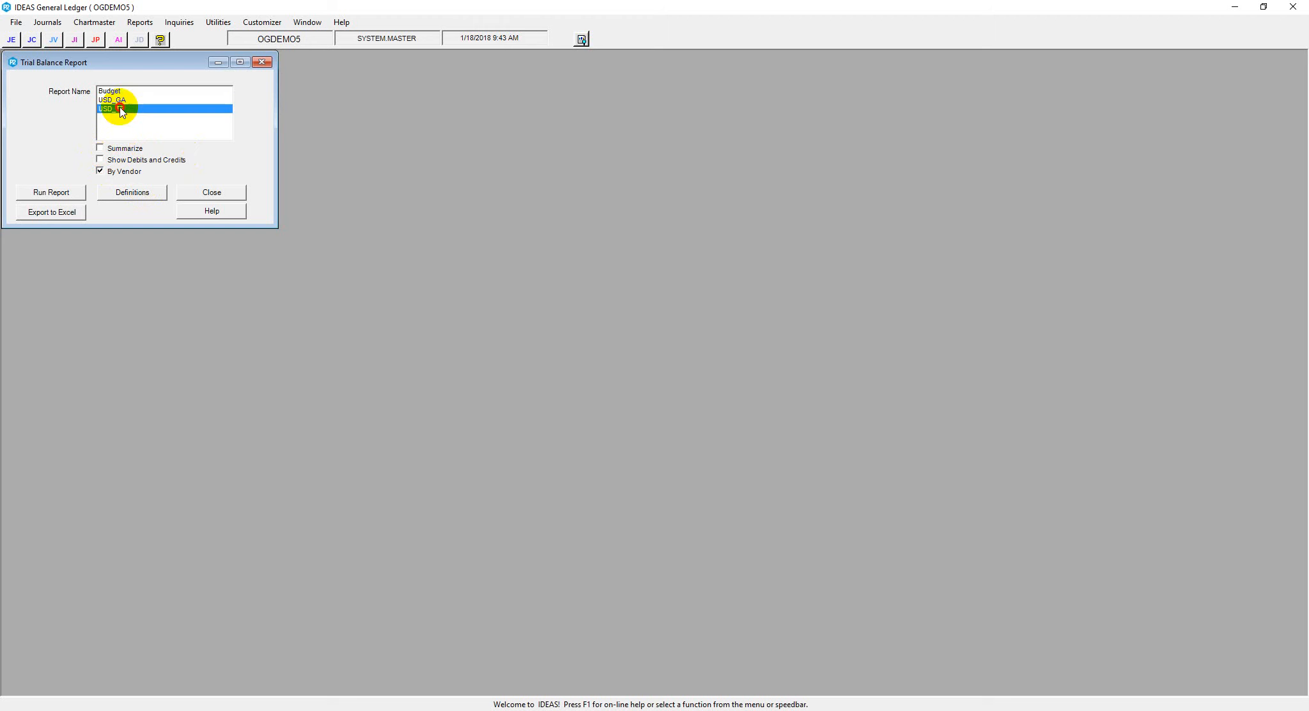
{"action": "left_click", "coordinate": [99, 171]}
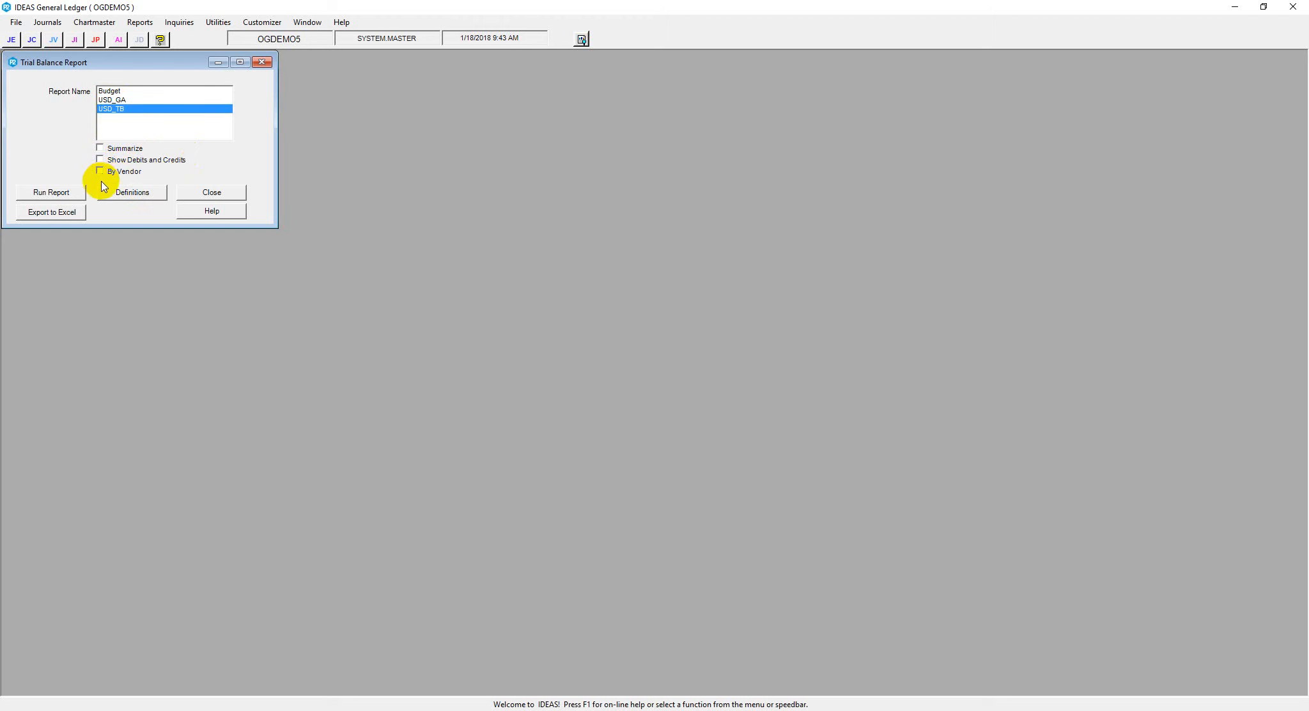
{"action": "left_click", "coordinate": [51, 191]}
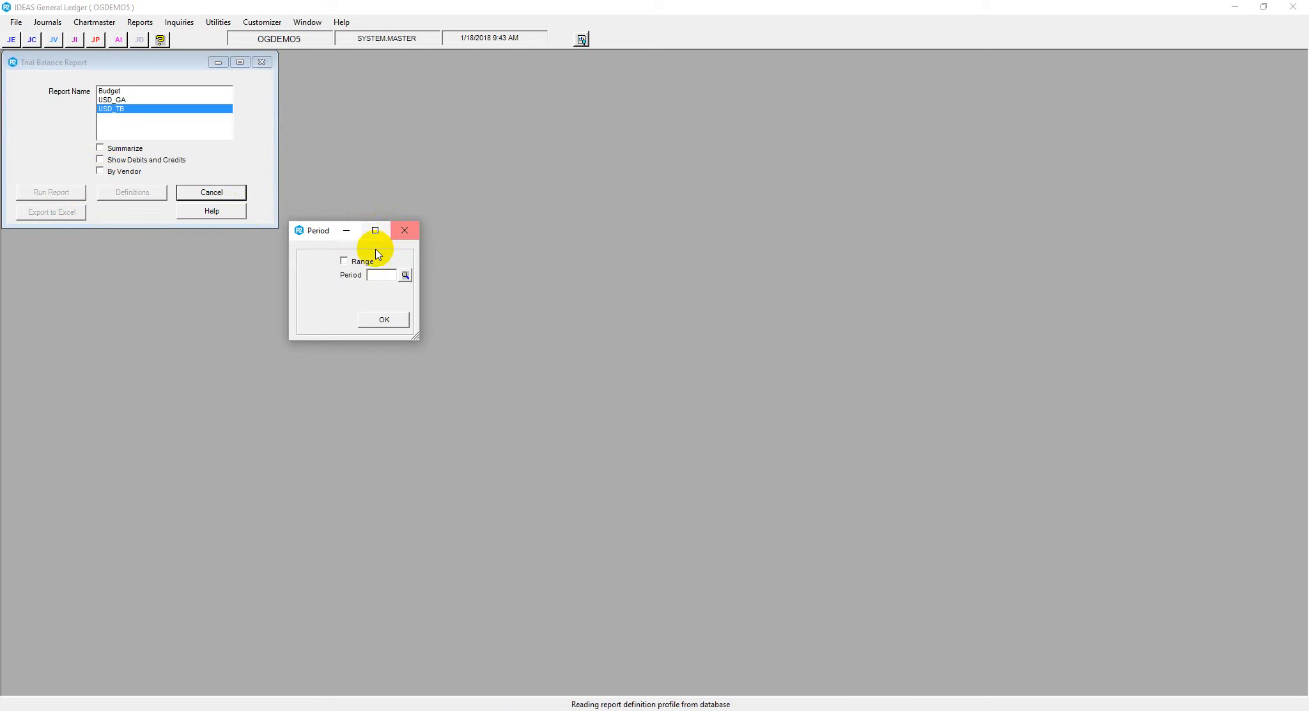
{"action": "left_click", "coordinate": [352, 262]}
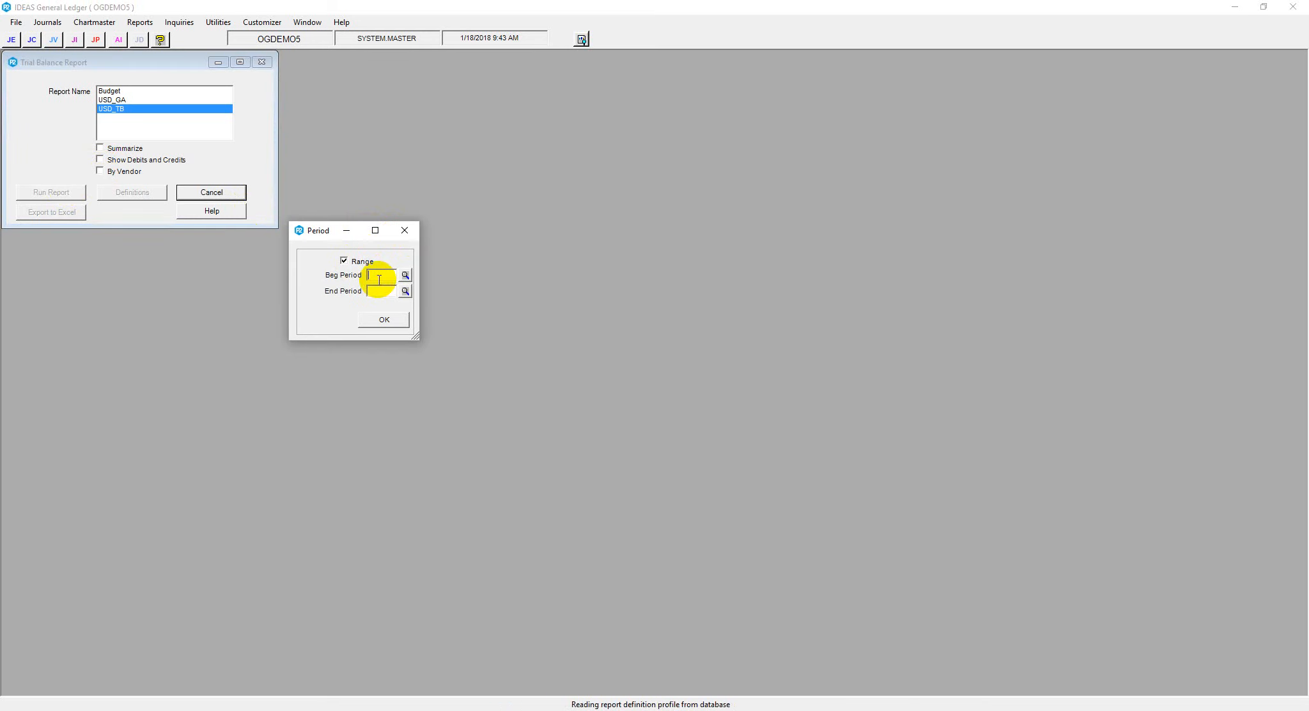
{"action": "left_click", "coordinate": [379, 280]}
{"action": "type", "text": "1"}
{"action": "left_click", "coordinate": [378, 291]}
{"action": "type", "text": "1"}
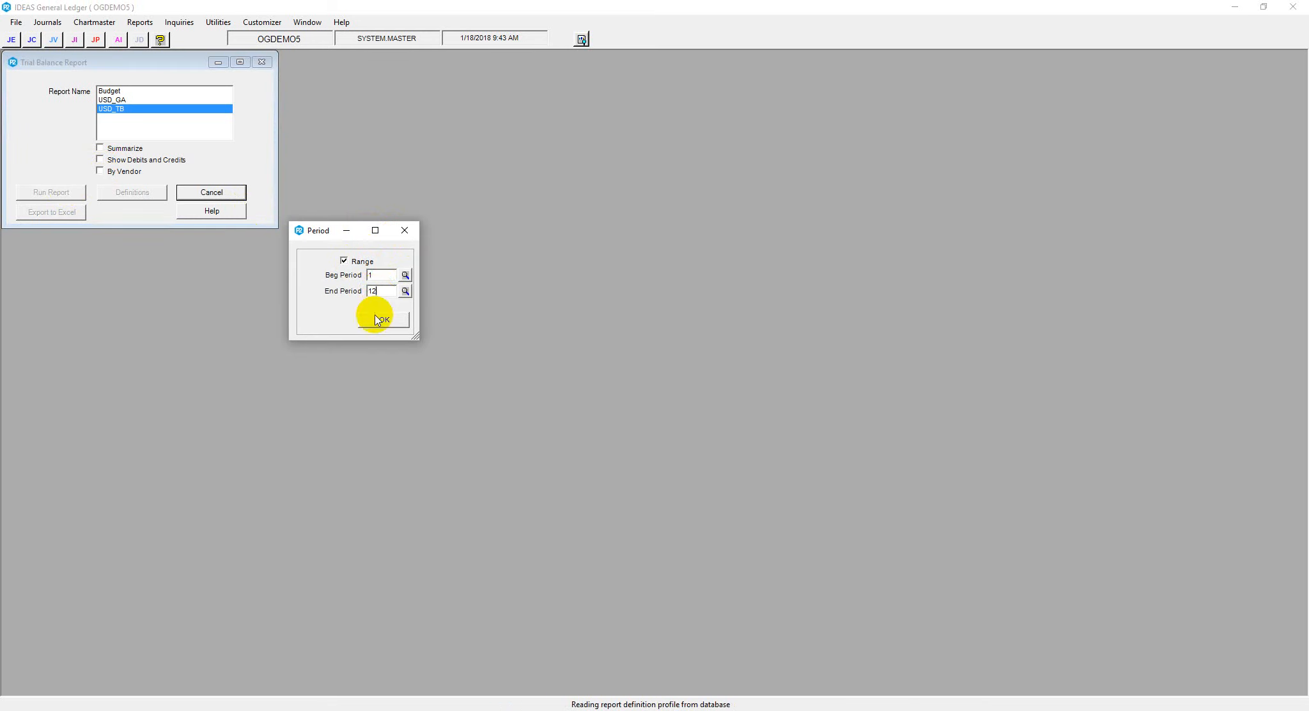
{"action": "left_click", "coordinate": [376, 318]}
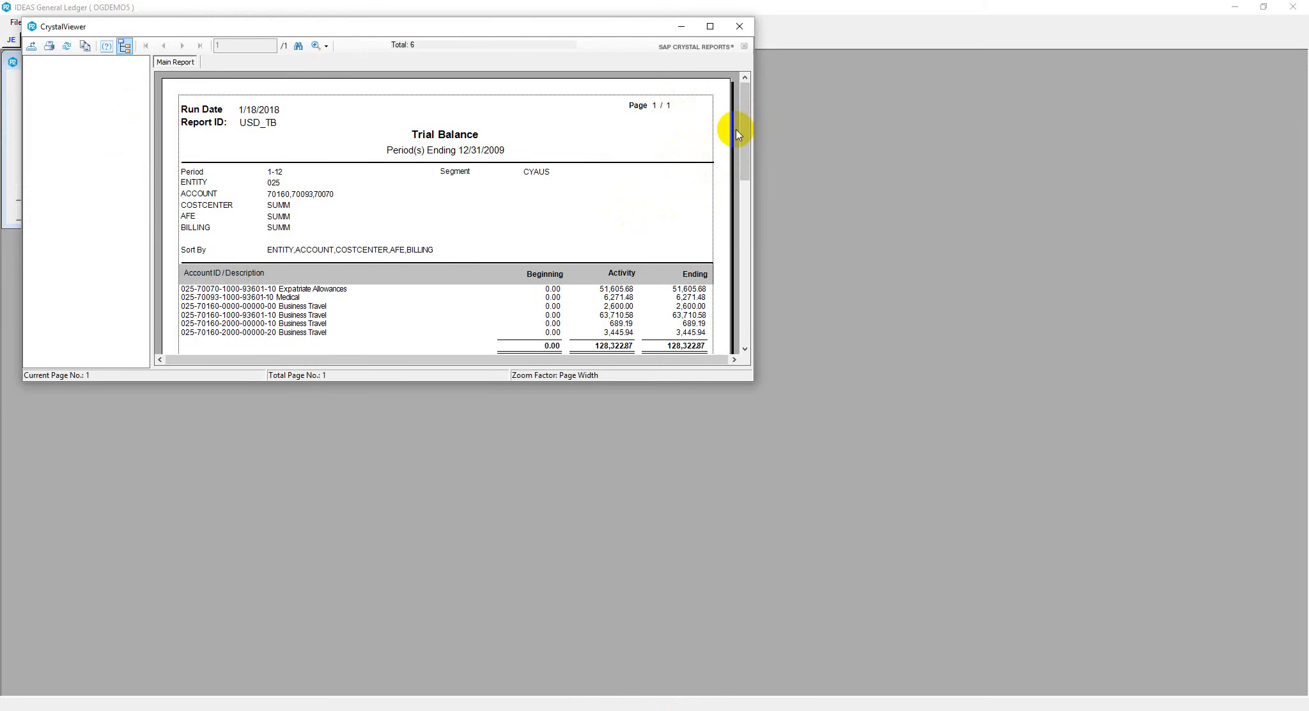
{"action": "left_click_drag", "start_coordinate": [743, 131], "coordinate": [743, 149]}
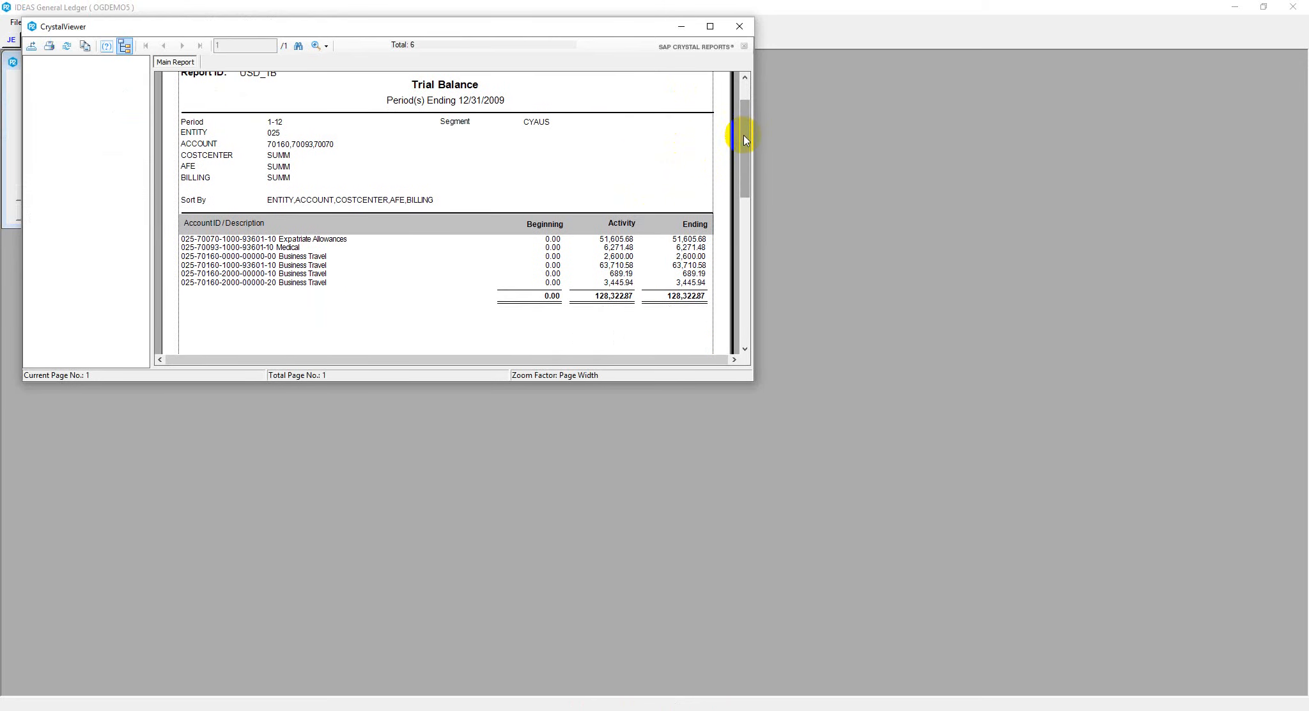
{"action": "left_click_drag", "start_coordinate": [597, 29], "coordinate": [831, 22]}
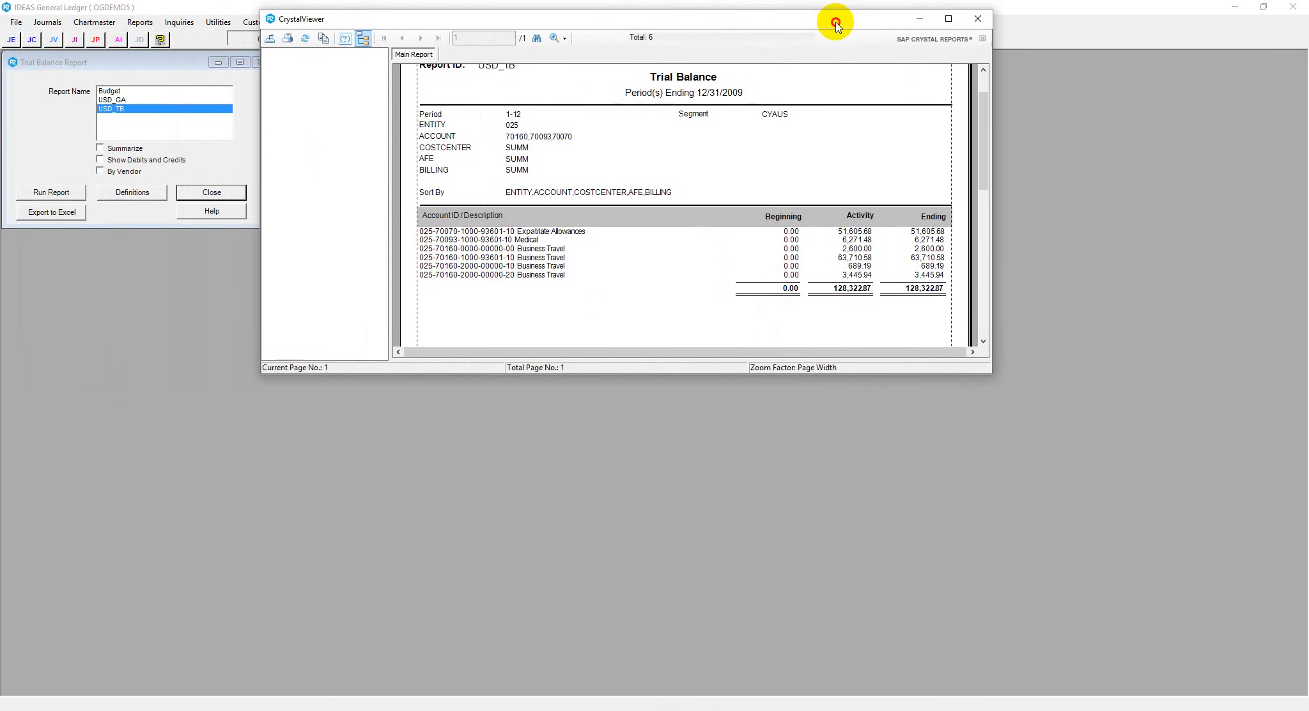
Step: Run the USD_TB trial balance report by vendor for periods 1 to 12
{"action": "left_click", "coordinate": [107, 171]}
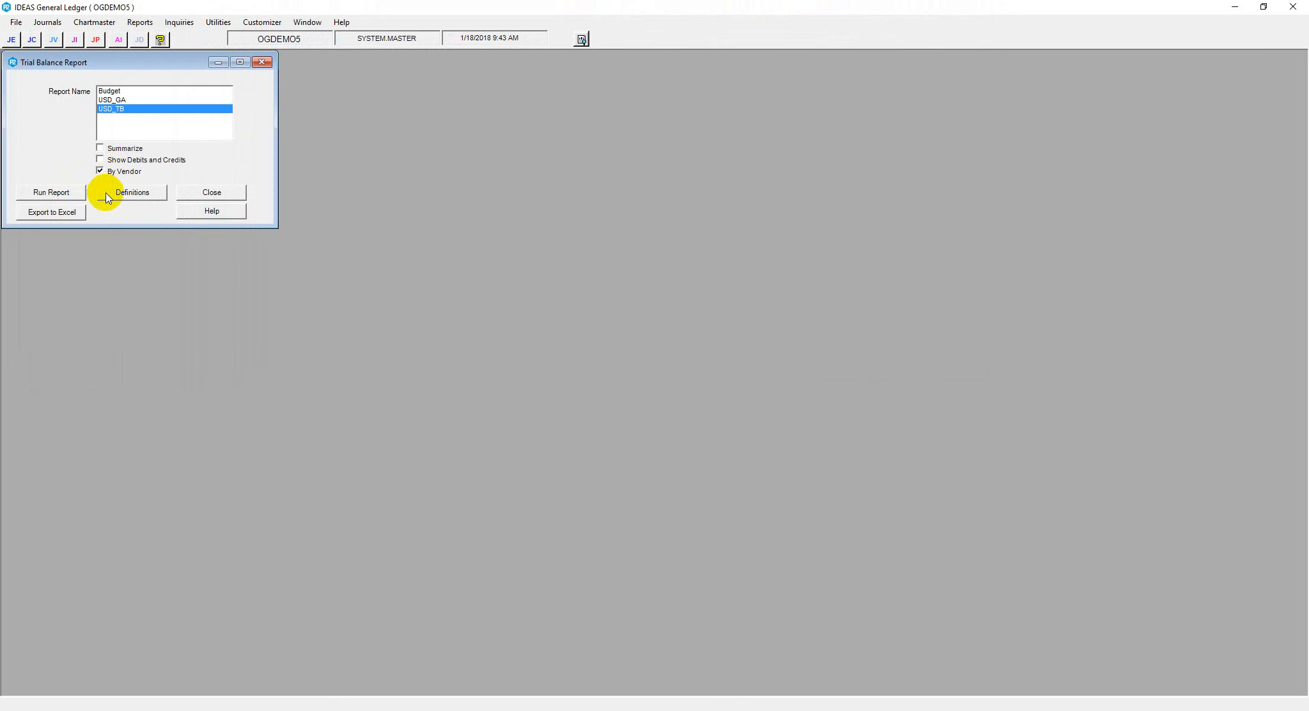
{"action": "left_click", "coordinate": [72, 195]}
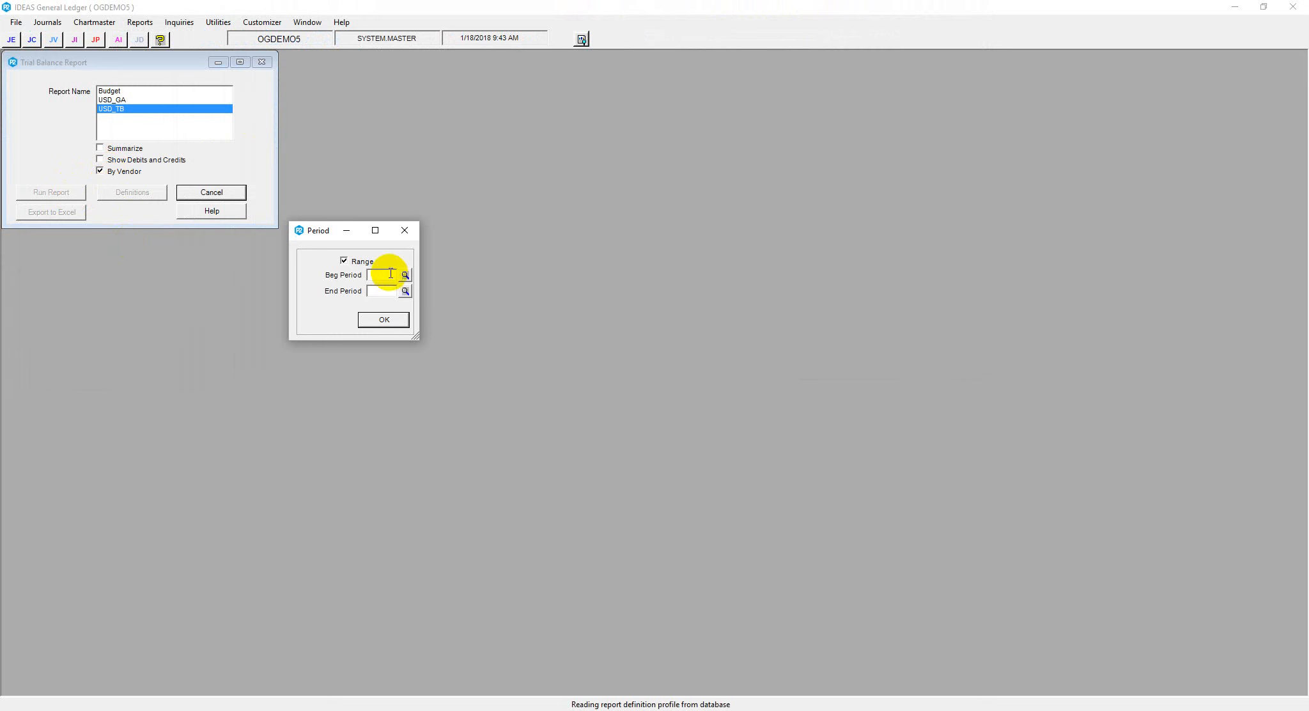
{"action": "left_click", "coordinate": [388, 273]}
{"action": "left_click", "coordinate": [383, 292]}
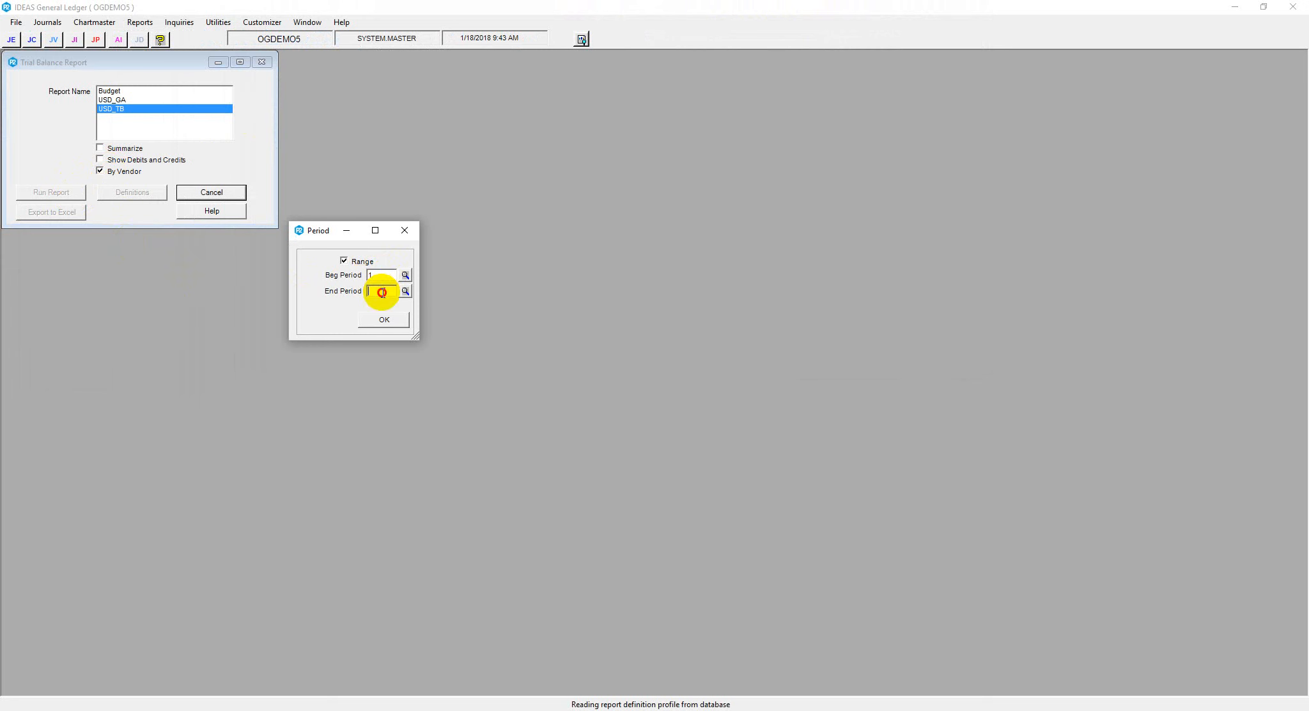
{"action": "type", "text": "12"}
{"action": "left_click", "coordinate": [382, 319]}
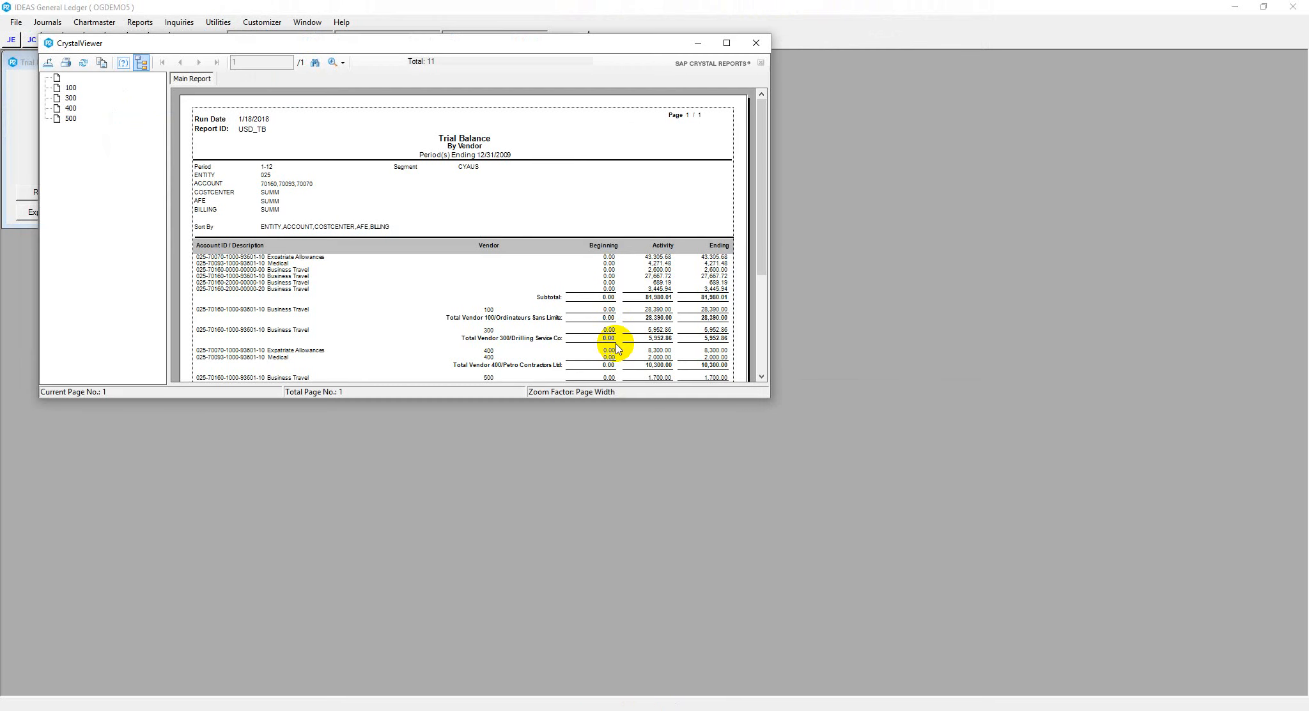
{"action": "left_click_drag", "start_coordinate": [769, 203], "coordinate": [762, 237]}
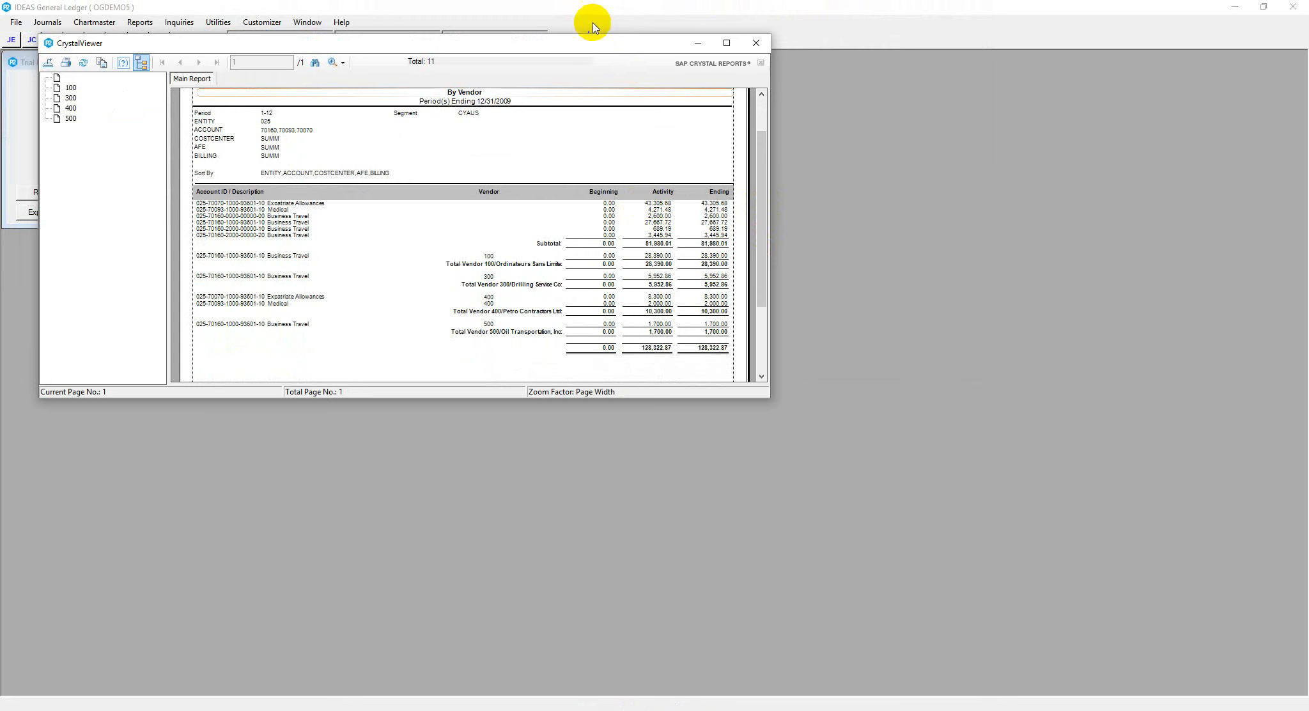
{"action": "left_click_drag", "start_coordinate": [595, 42], "coordinate": [778, 329]}
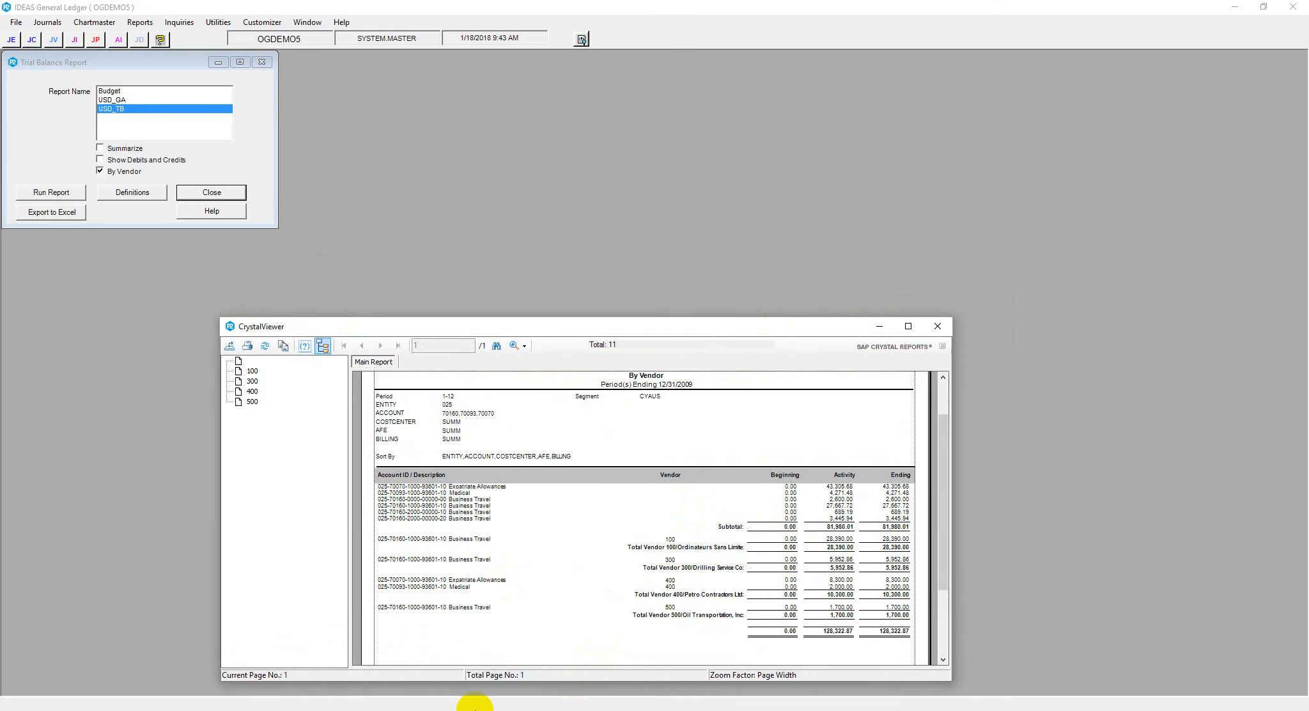
Step: Compare the standard trial balance with the by-vendor version, and close both reports
{"action": "mouse_move", "coordinate": [544, 706]}
{"action": "left_click", "coordinate": [544, 630]}
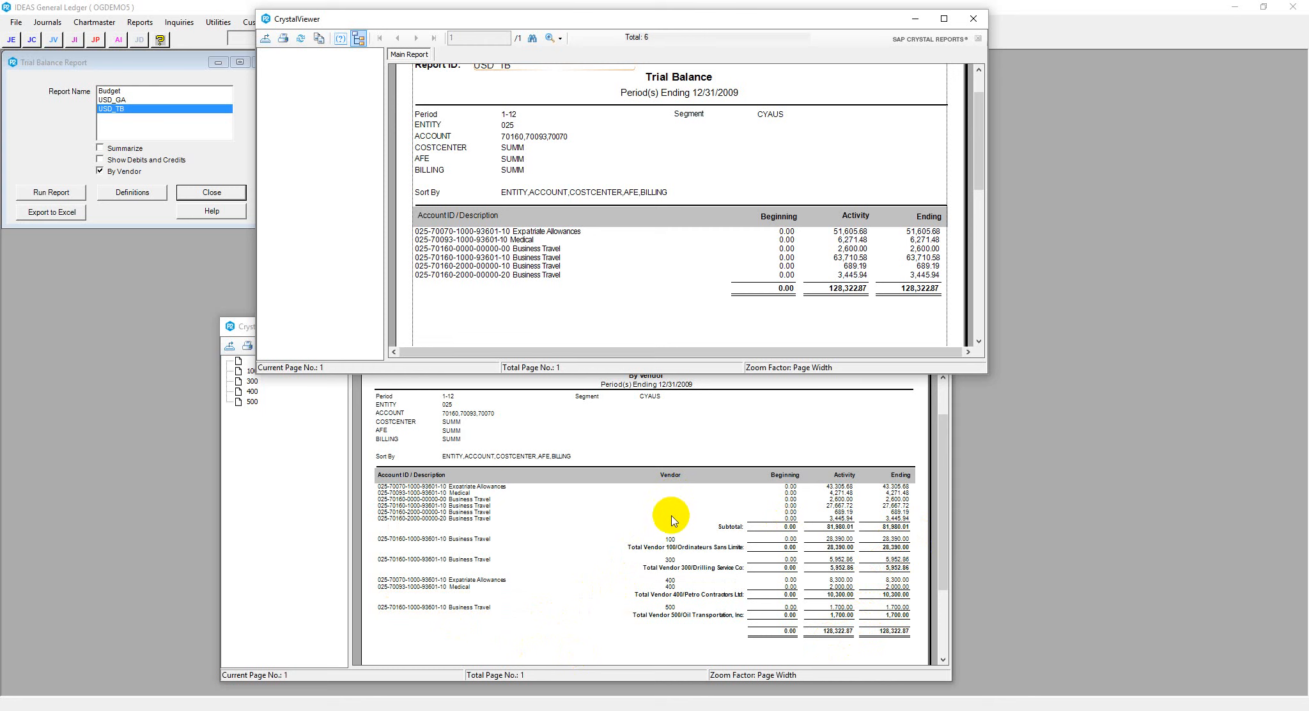
{"action": "left_click", "coordinate": [671, 549]}
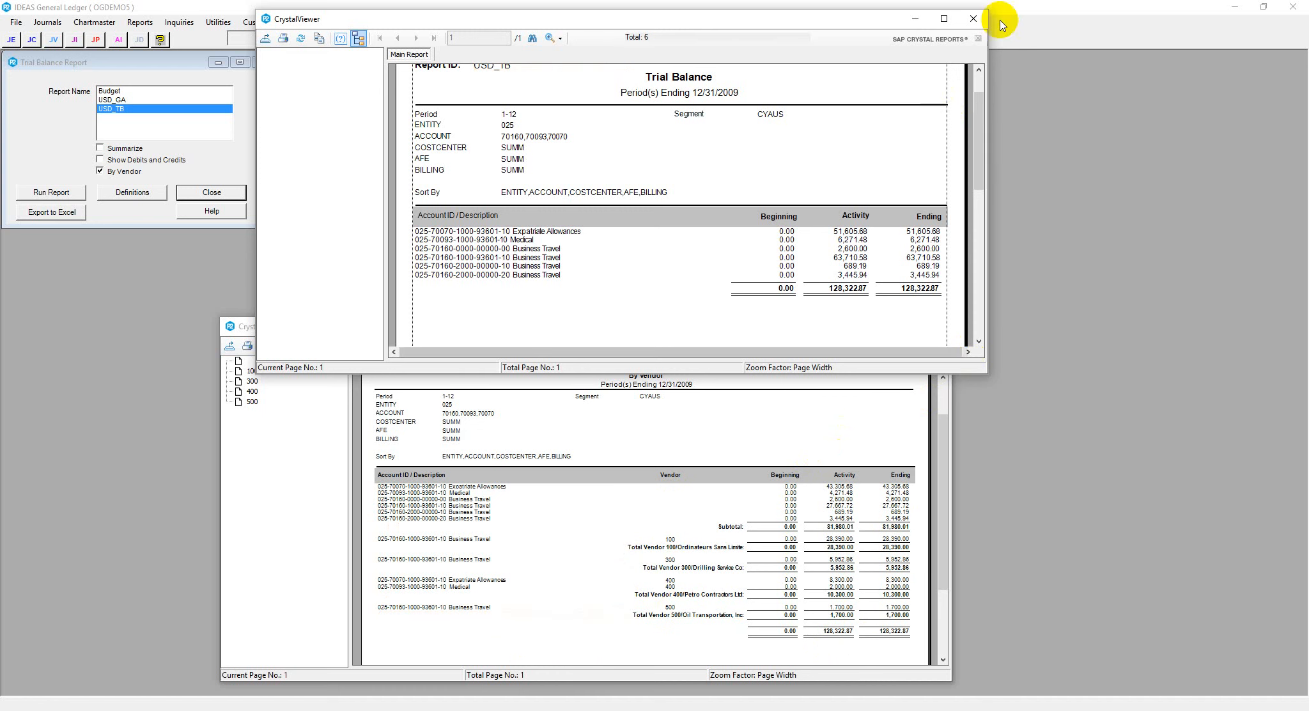
{"action": "left_click", "coordinate": [973, 18]}
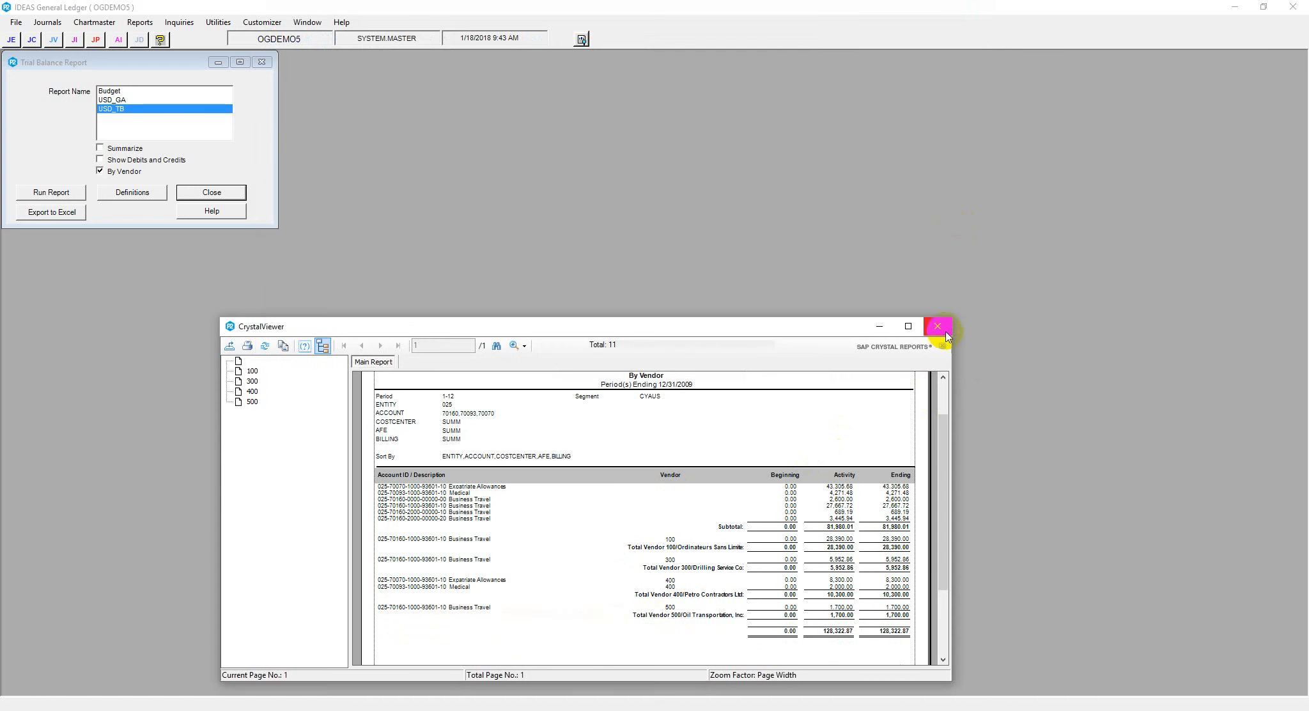
{"action": "left_click", "coordinate": [937, 326]}
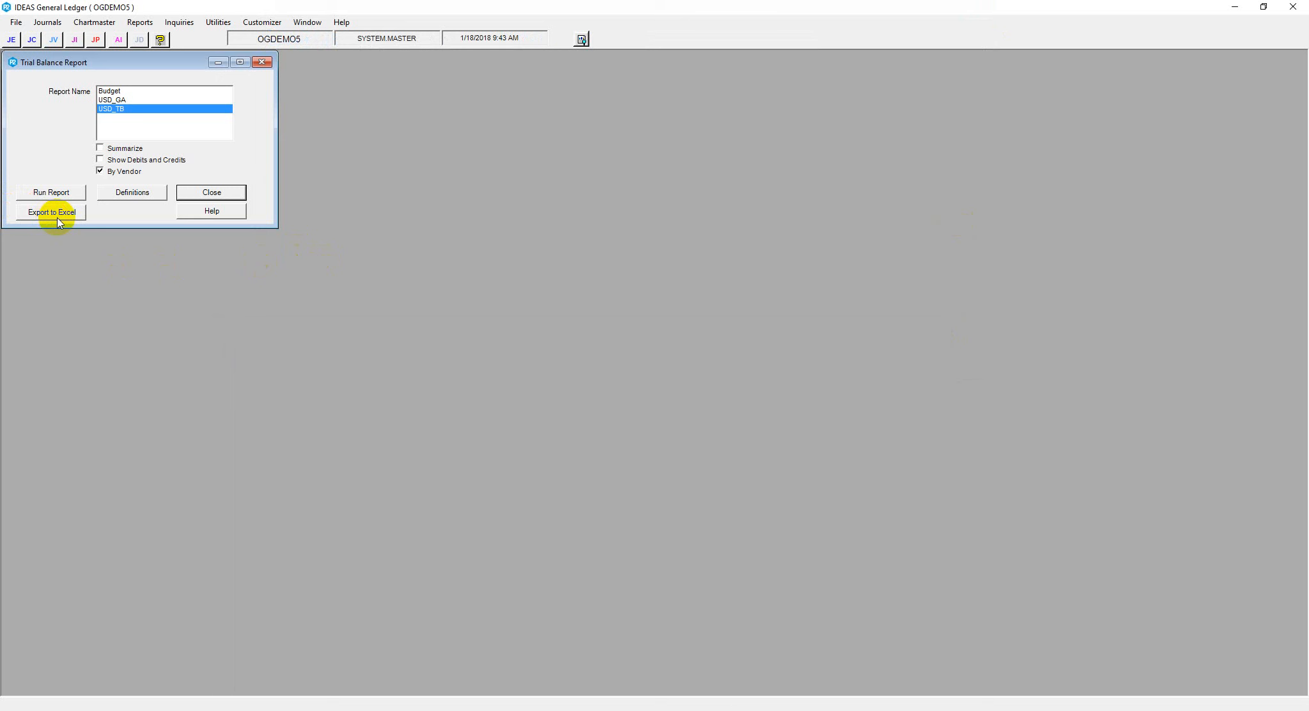
Step: Export the by-vendor USD_TB trial balance for periods 1 to 12 to Excel
{"action": "left_click", "coordinate": [57, 214]}
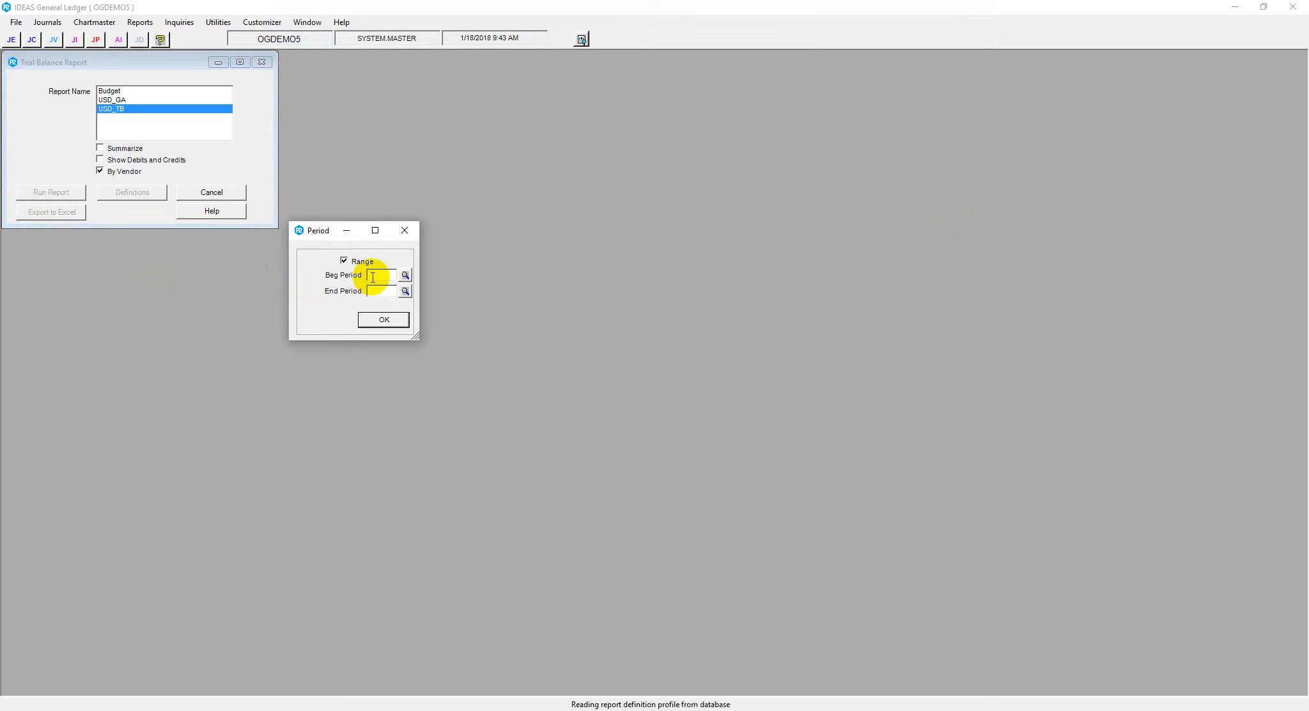
{"action": "left_click", "coordinate": [373, 276]}
{"action": "type", "text": "1"}
{"action": "left_click", "coordinate": [373, 291]}
{"action": "type", "text": "12"}
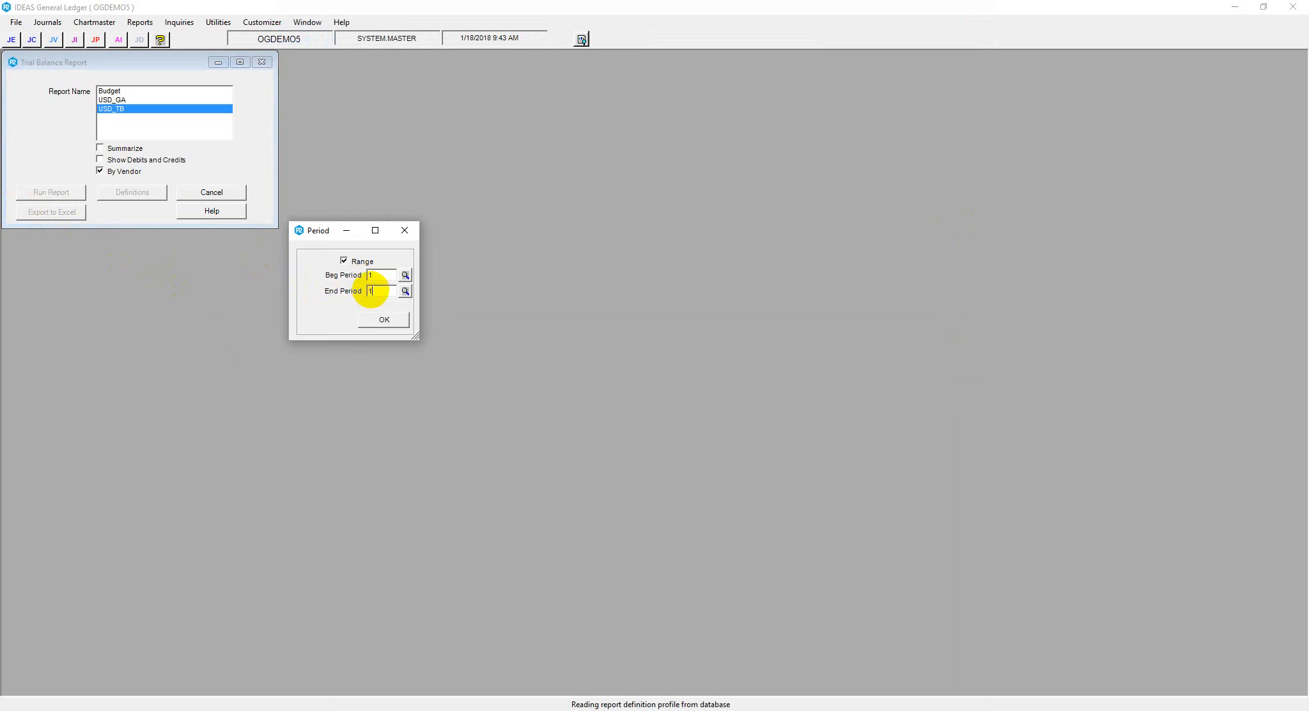
{"action": "left_click", "coordinate": [384, 320]}
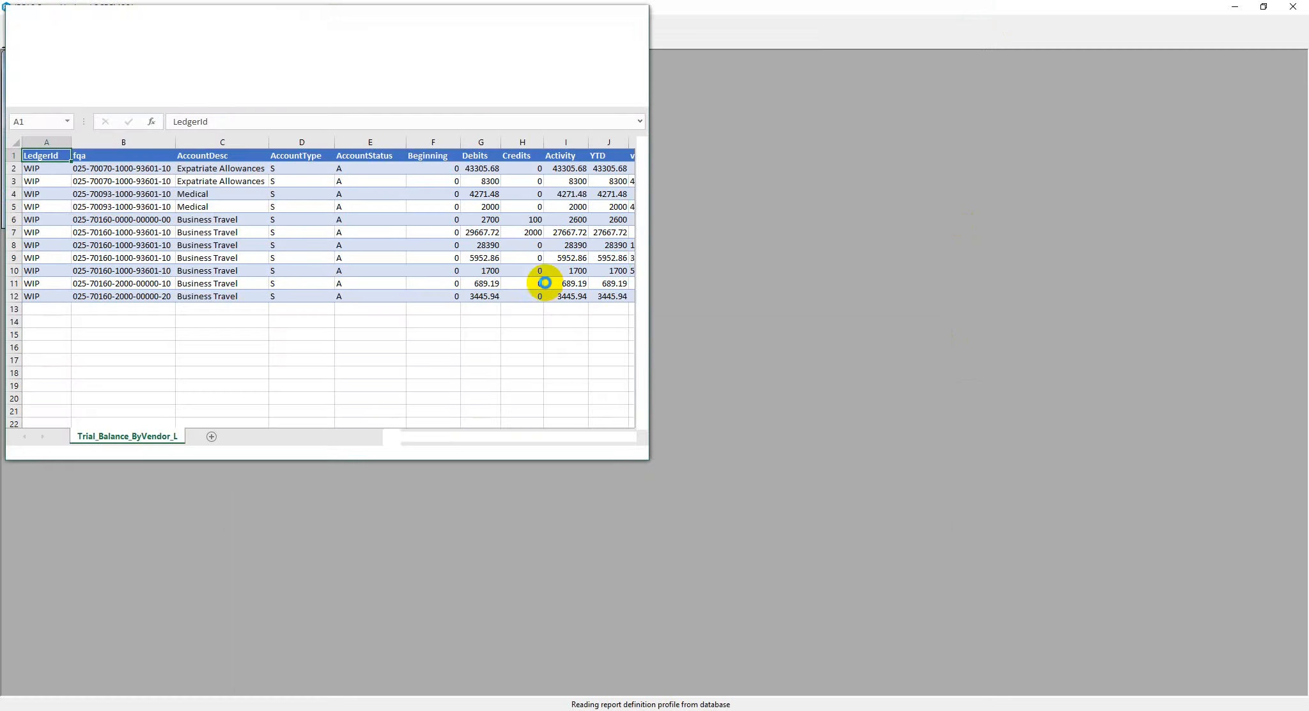
Step: Examine the exported trial balance workbook at full size, and close it without saving
{"action": "left_click", "coordinate": [604, 23]}
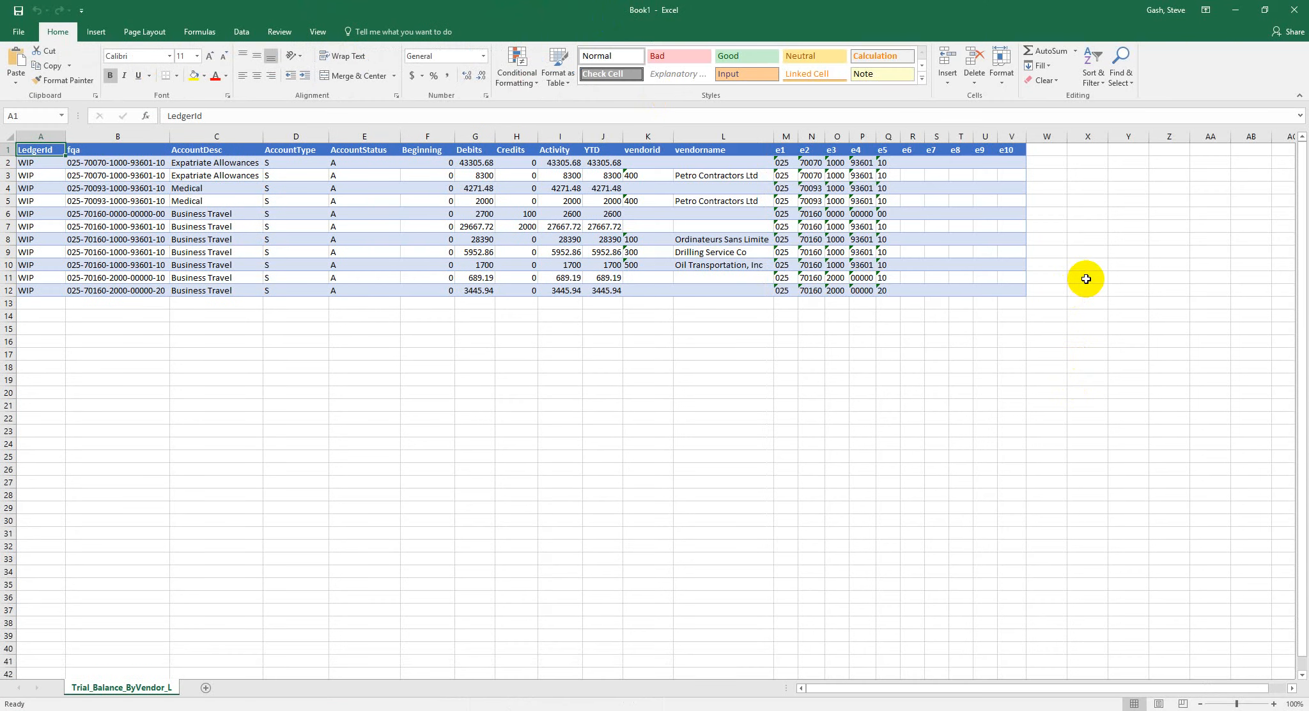
{"action": "left_click", "coordinate": [1297, 12]}
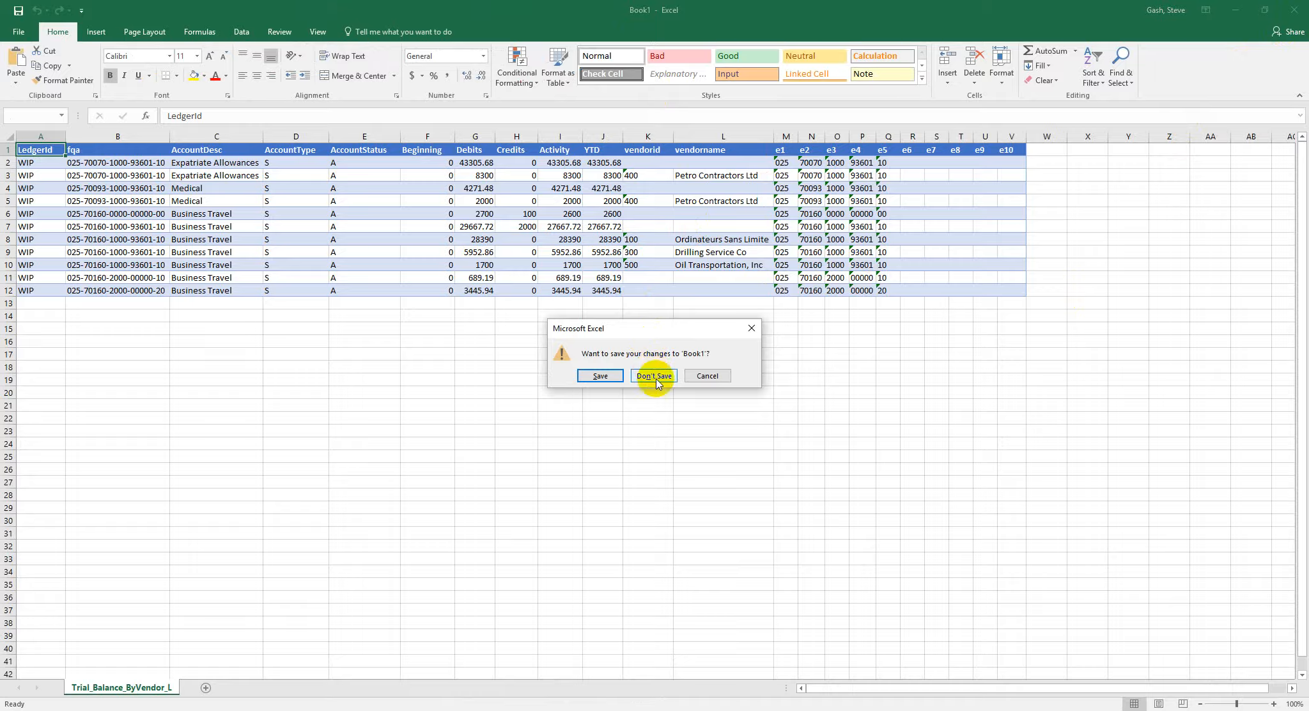
{"action": "left_click", "coordinate": [657, 382]}
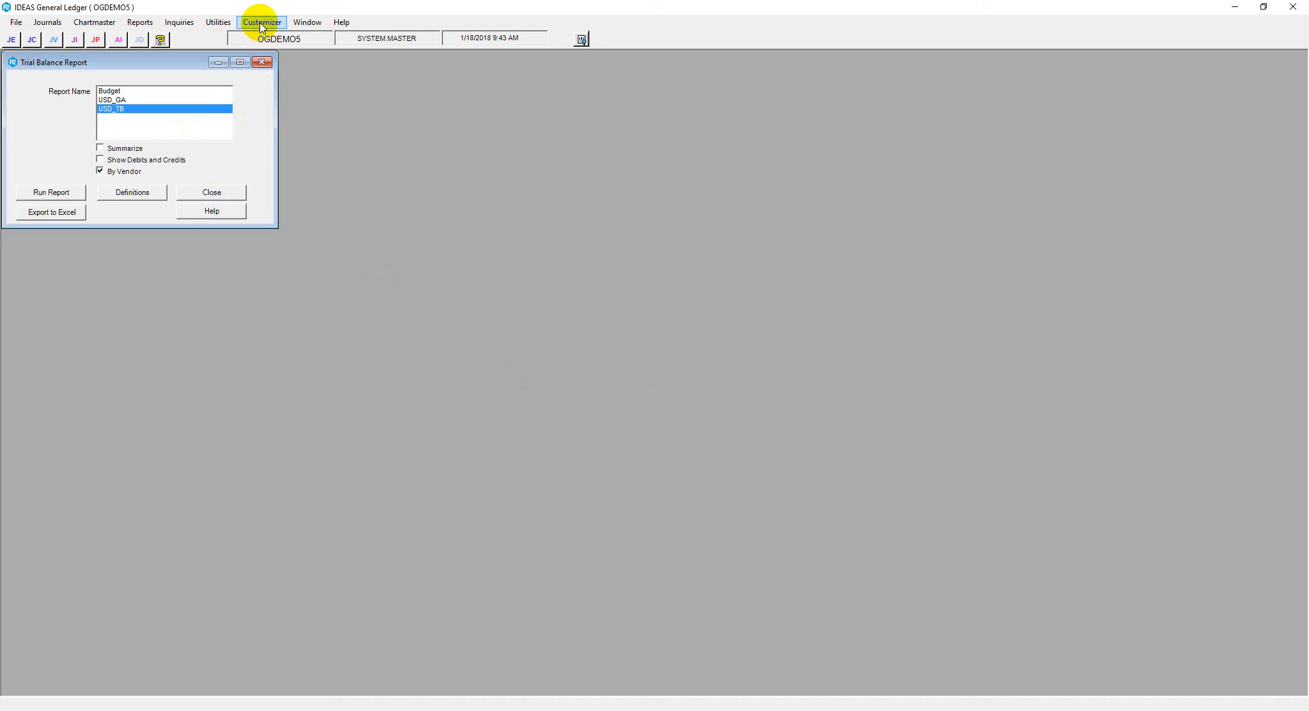
Step: Examine the journal transaction definitions of the WIP ledger, and close them
{"action": "left_click", "coordinate": [261, 25]}
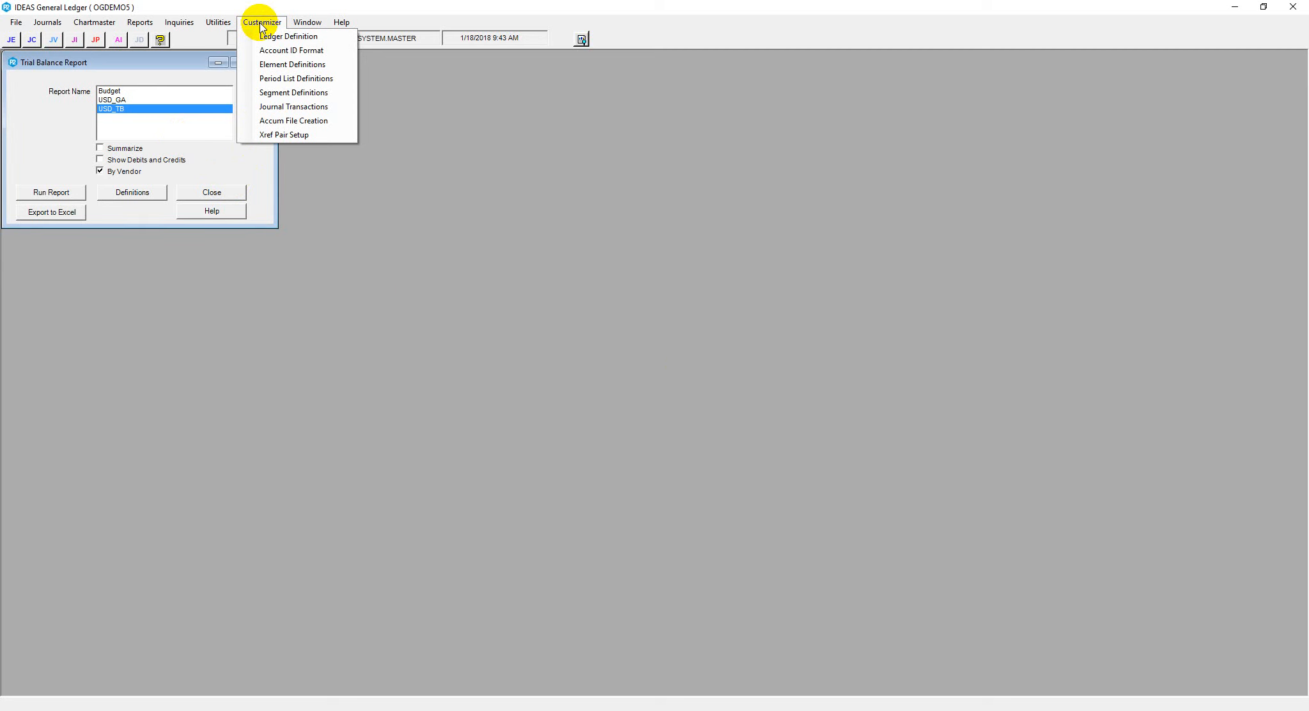
{"action": "left_click", "coordinate": [290, 108]}
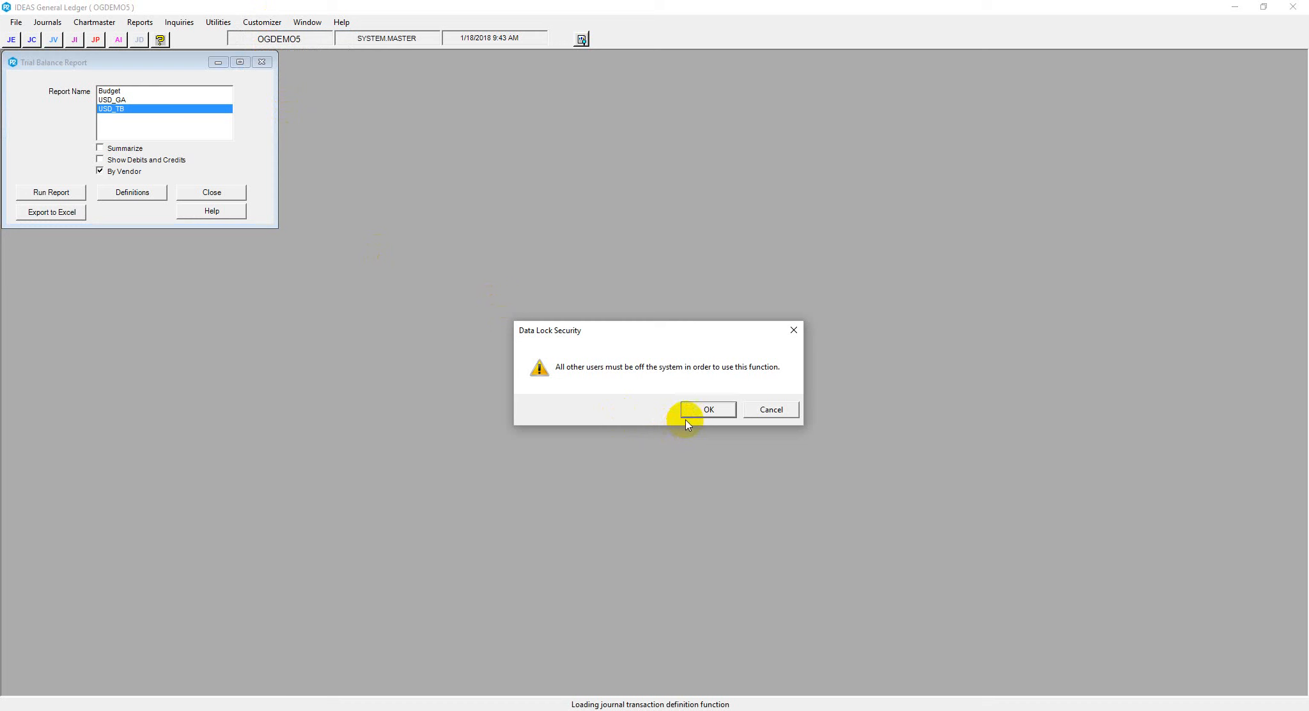
{"action": "left_click", "coordinate": [692, 409]}
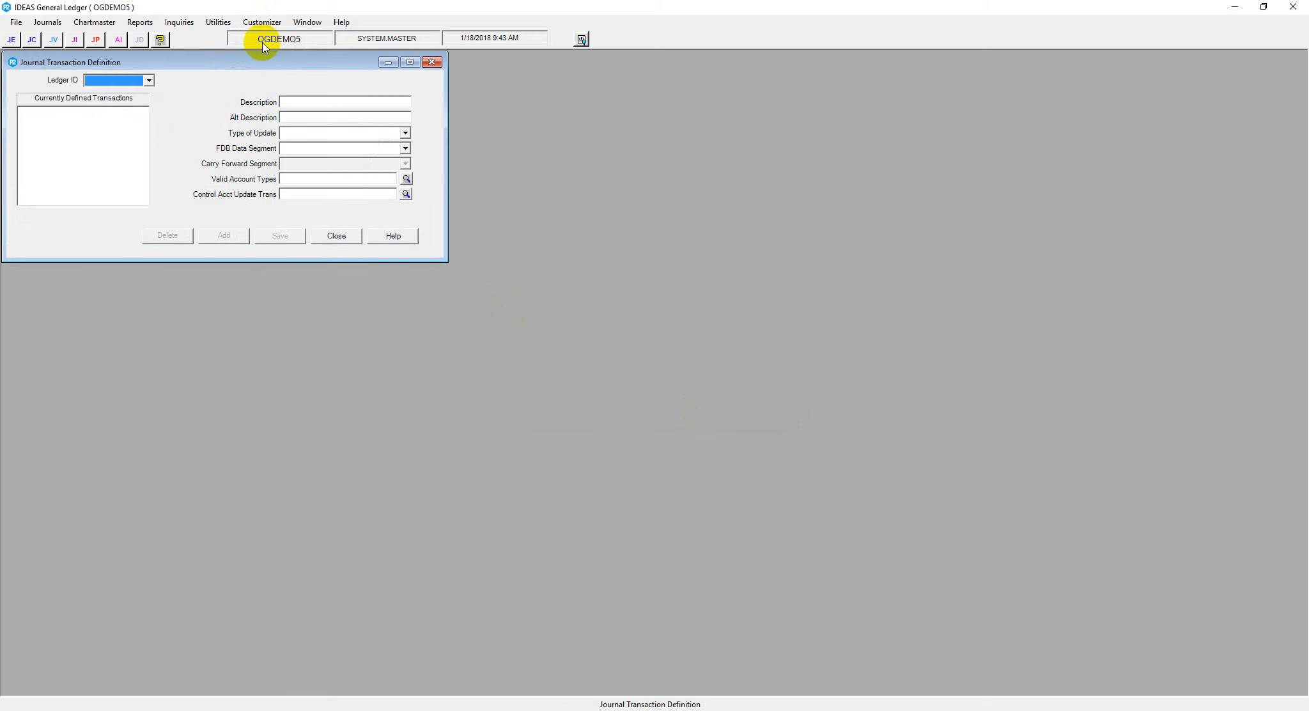
{"action": "left_click", "coordinate": [148, 81]}
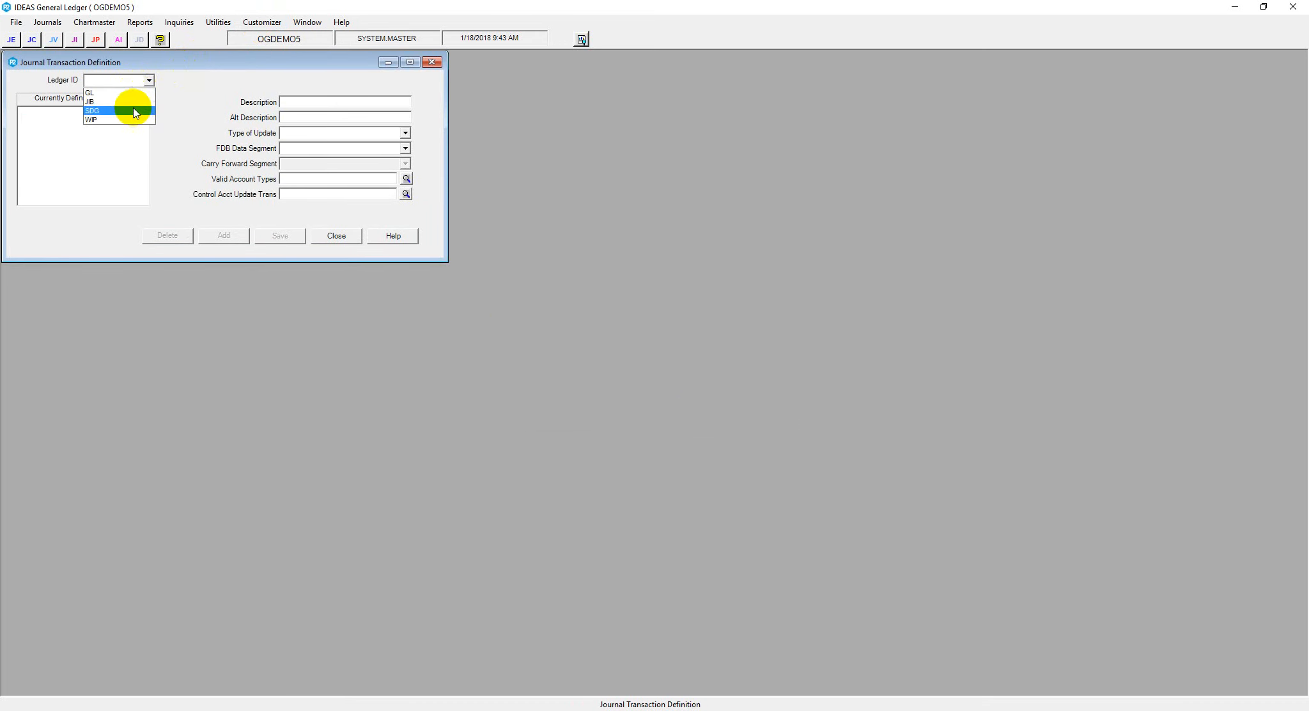
{"action": "left_click", "coordinate": [135, 121]}
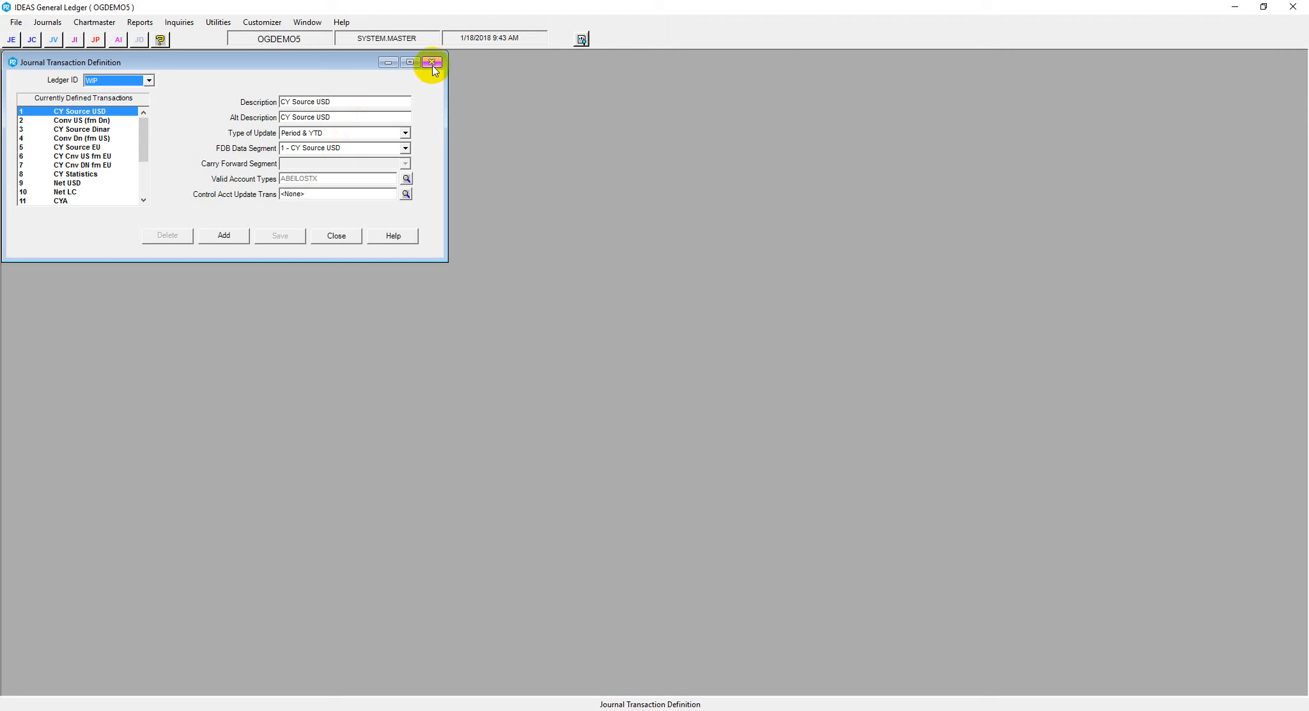
{"action": "left_click", "coordinate": [432, 63]}
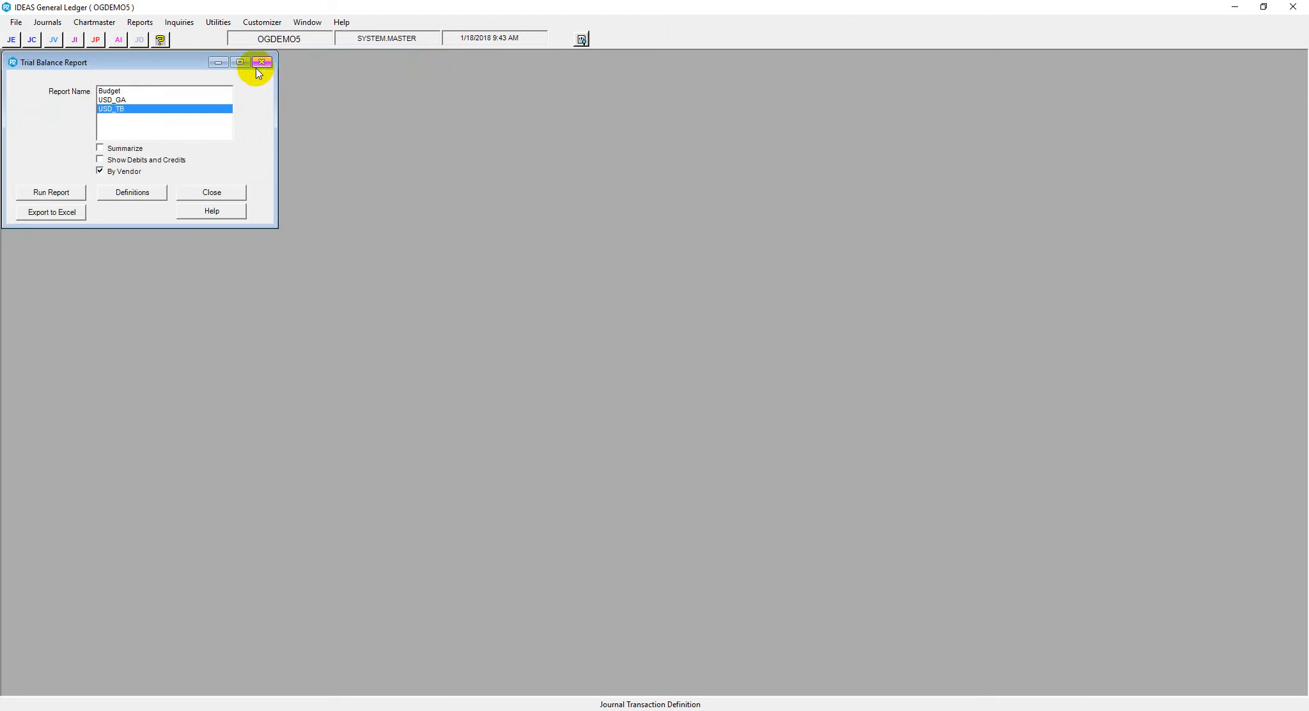
Step: Display the definition of the CYAUS segment in the WIP ledger
{"action": "left_click", "coordinate": [255, 26]}
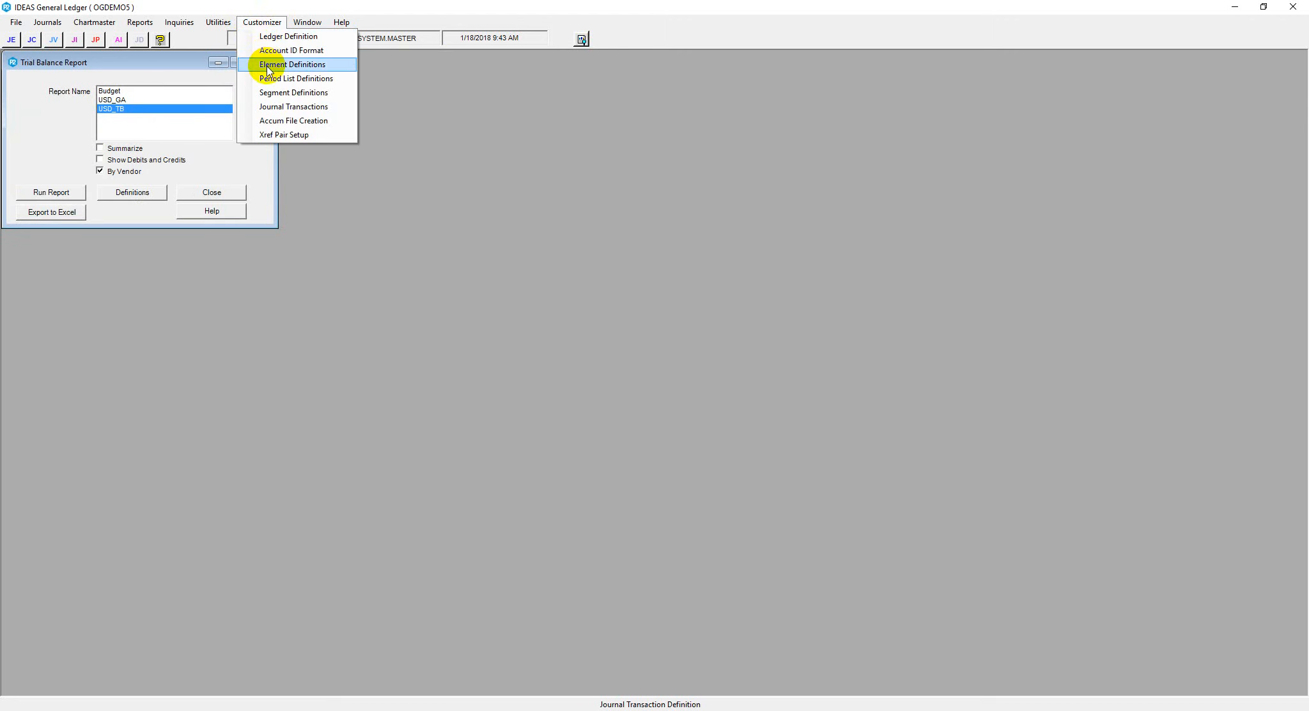
{"action": "left_click", "coordinate": [276, 92]}
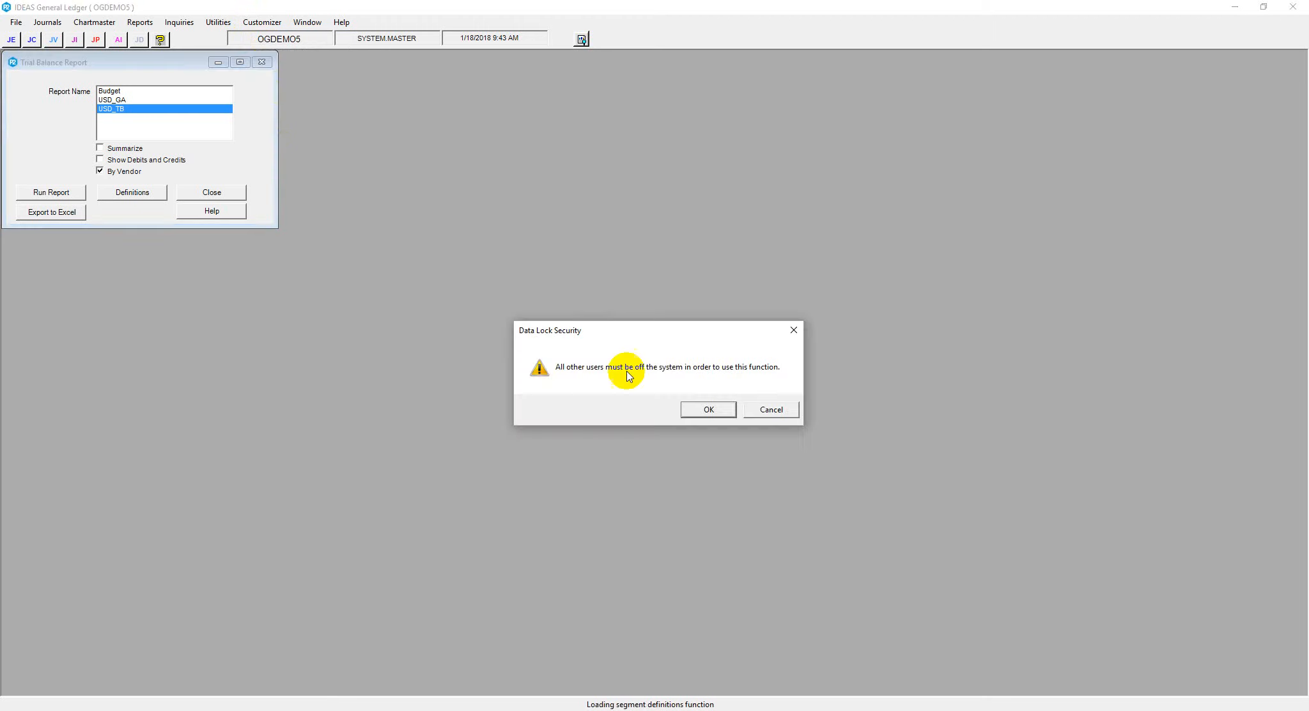
{"action": "left_click", "coordinate": [707, 410]}
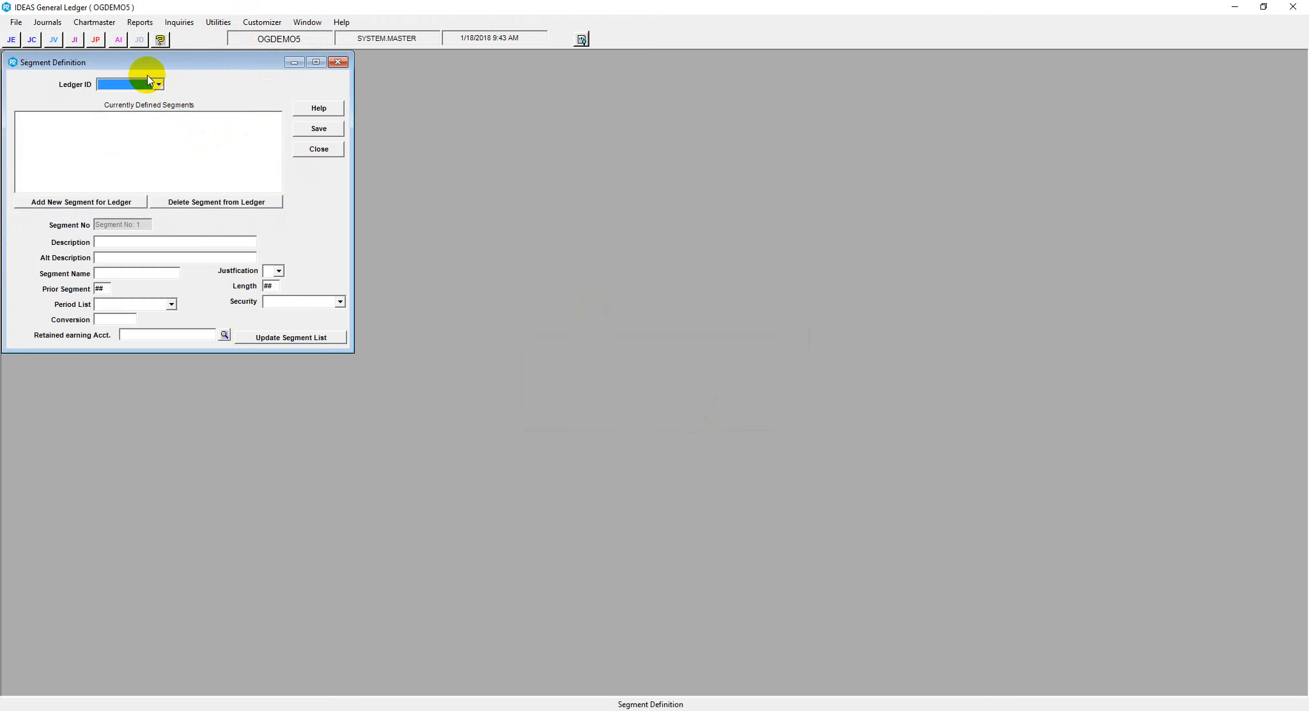
{"action": "left_click", "coordinate": [158, 84]}
{"action": "left_click", "coordinate": [131, 124]}
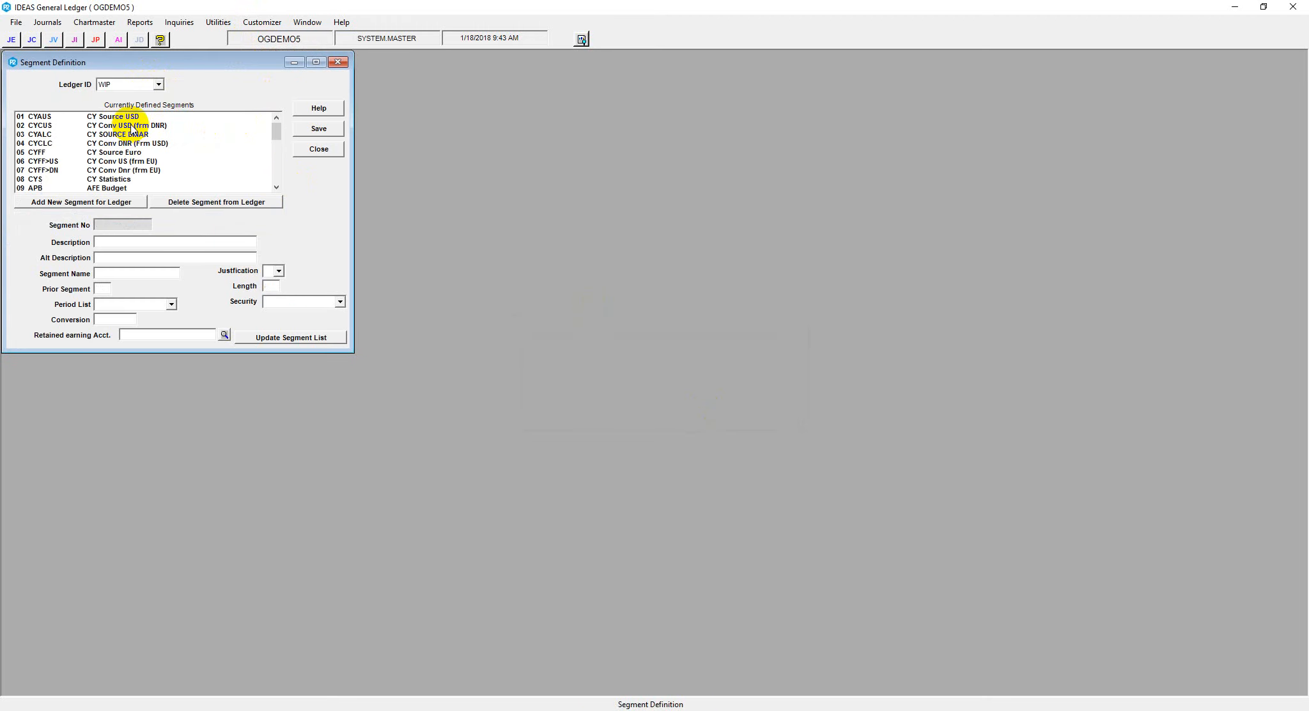
{"action": "left_click", "coordinate": [116, 117]}
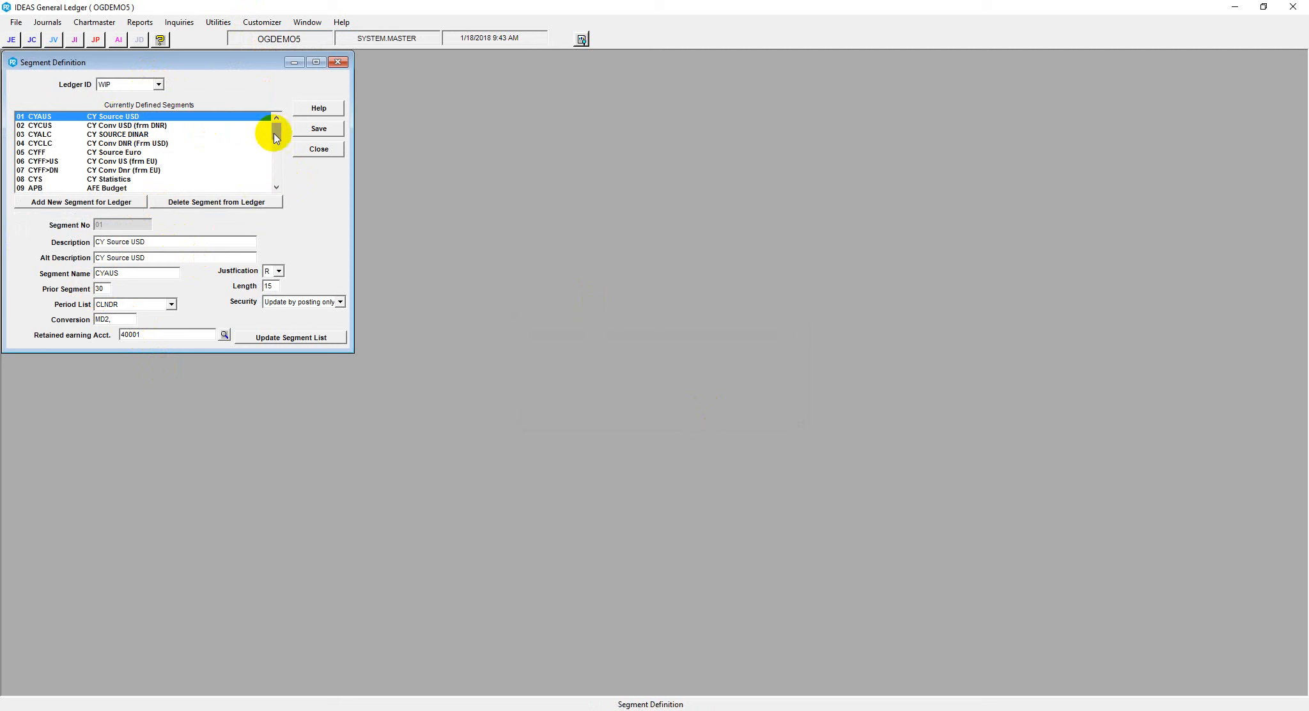
Step: Check the prior segment setting of the PYAUS segment, and close the segment definitions
{"action": "left_click_drag", "start_coordinate": [276, 130], "coordinate": [276, 172]}
{"action": "left_click", "coordinate": [117, 181]}
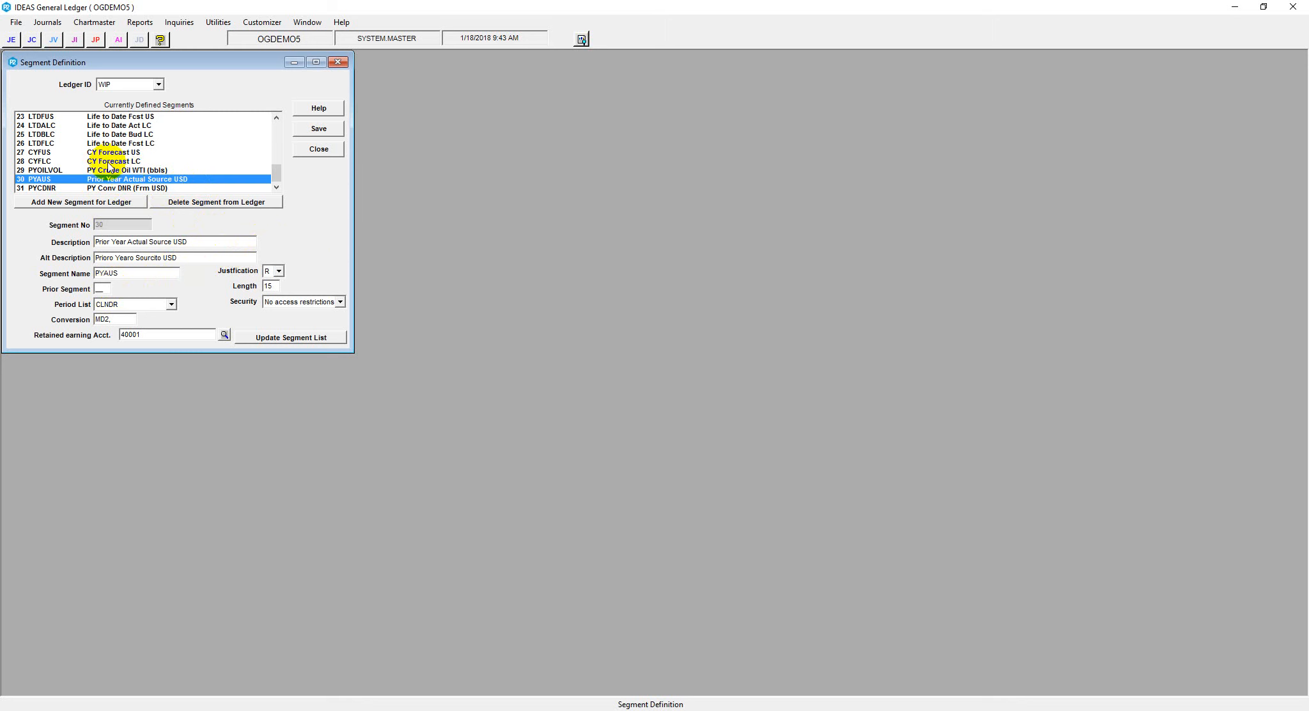
{"action": "left_click", "coordinate": [103, 289]}
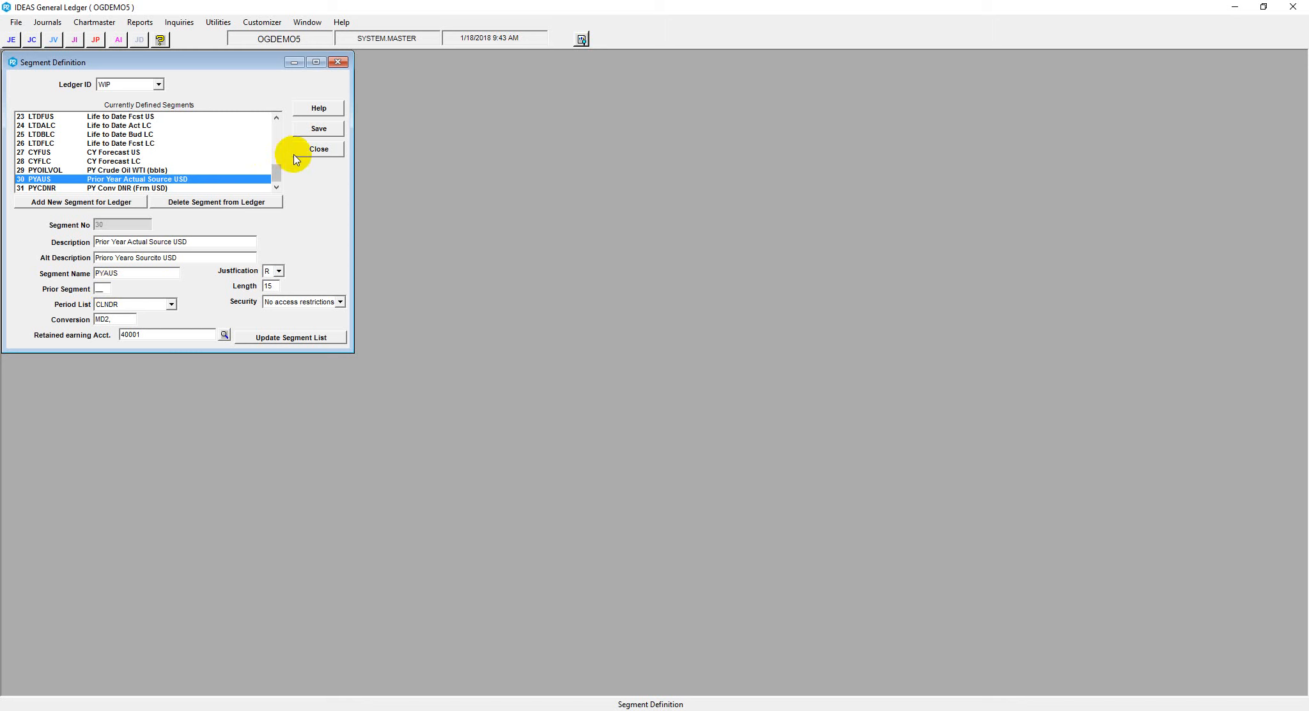
{"action": "left_click", "coordinate": [315, 154]}
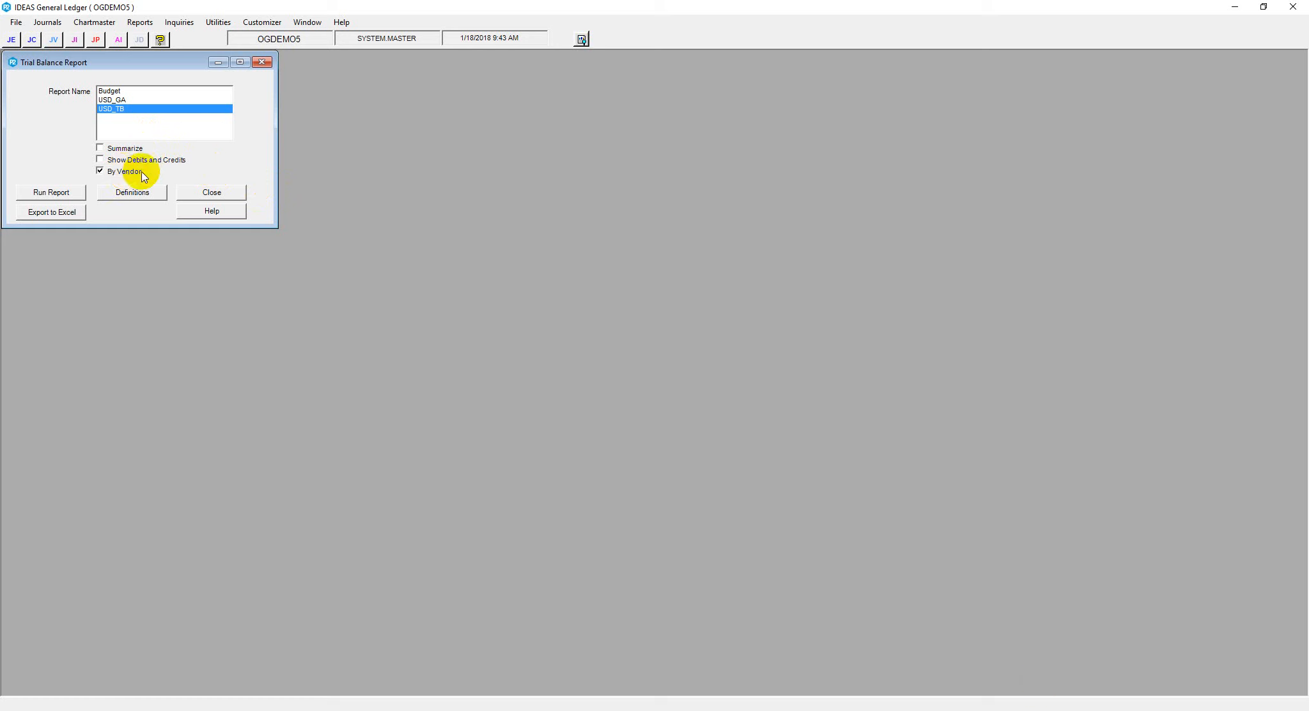
{"action": "left_click", "coordinate": [596, 650]}
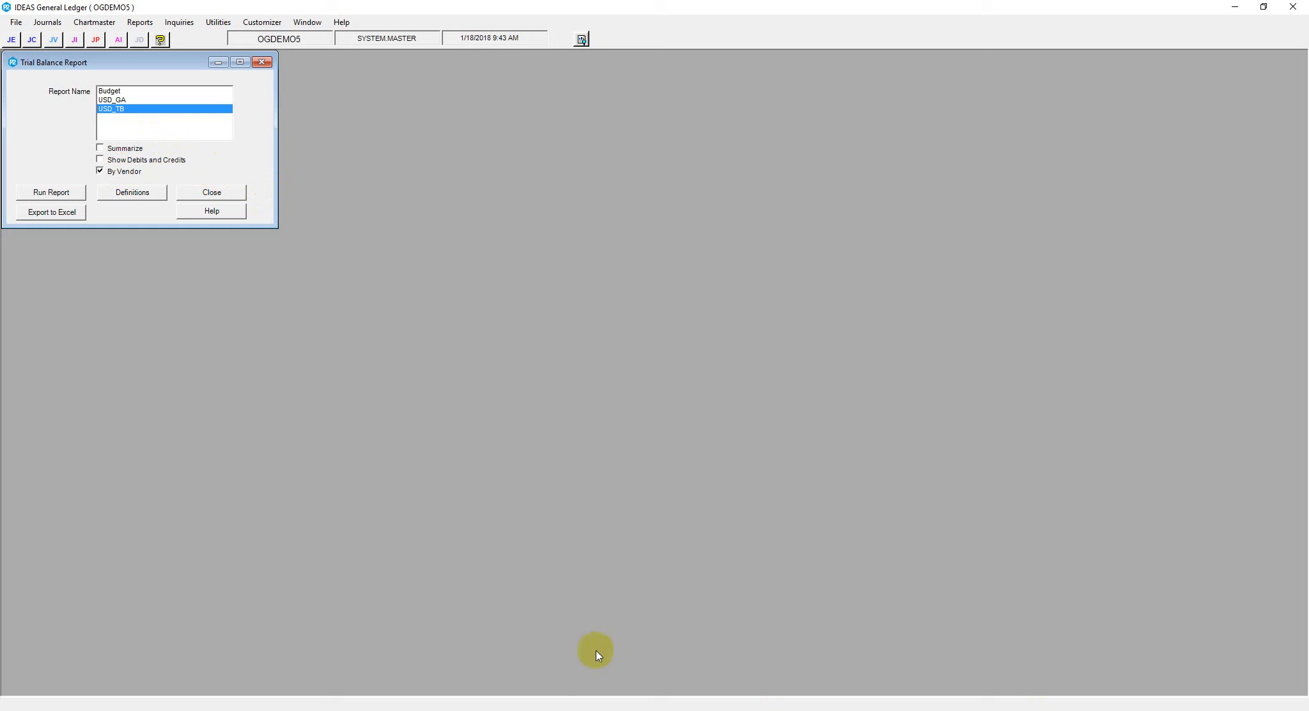